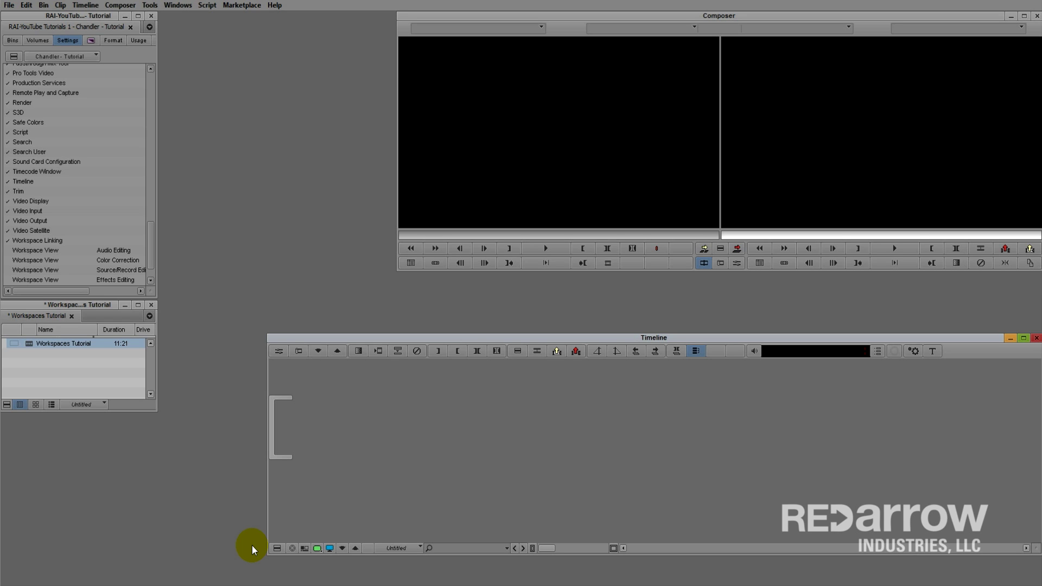
- Load the Workspaces Tutorial sequence from the project bin into the Timeline
{"action": "left_click", "coordinate": [28, 352]}
{"action": "left_click_drag", "start_coordinate": [910, 142], "coordinate": [910, 142]}
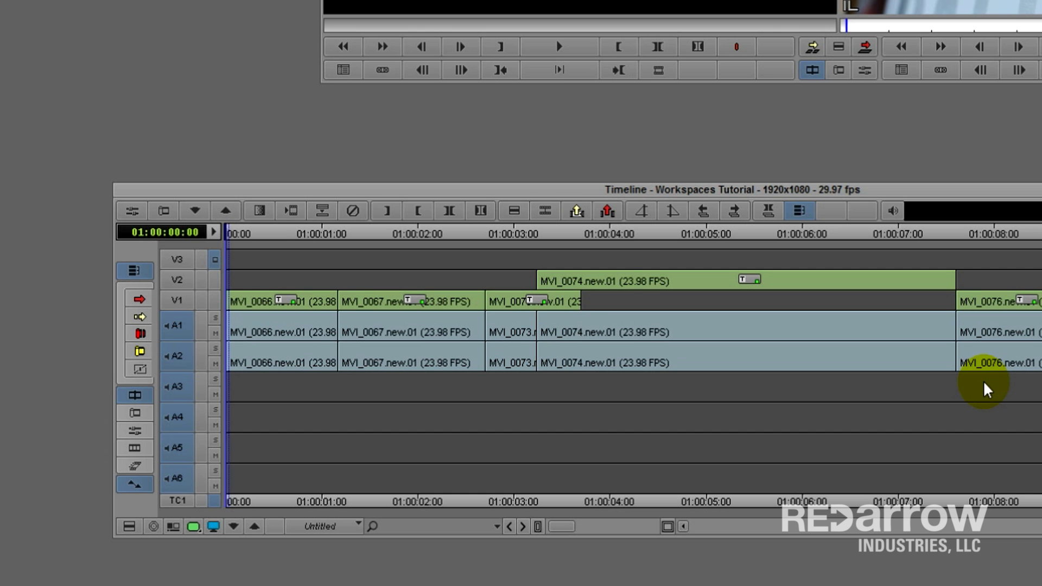
- Save the current timeline layout as a view named Default
{"action": "left_click", "coordinate": [359, 527]}
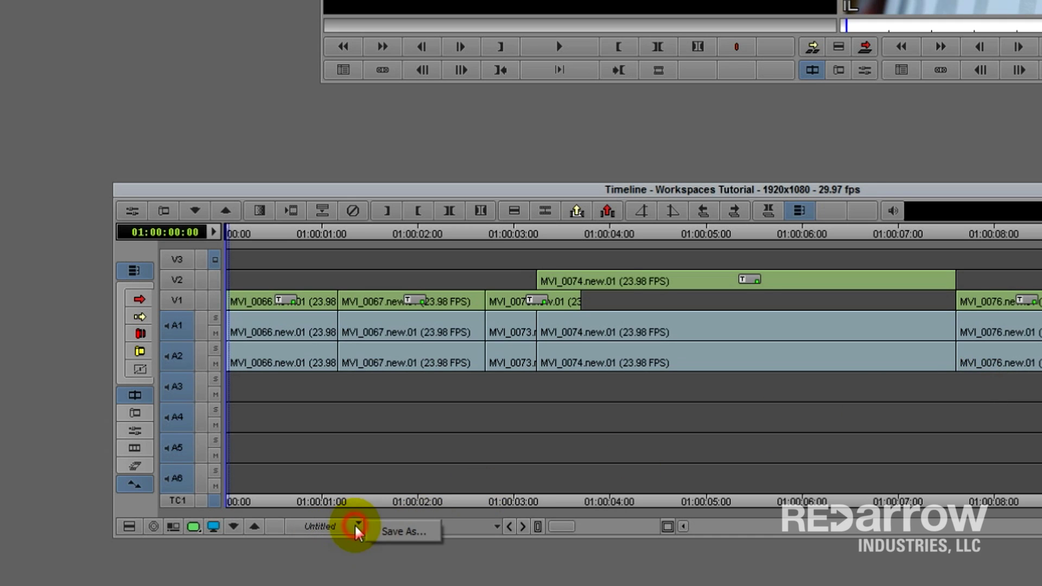
{"action": "left_click", "coordinate": [396, 531]}
{"action": "type", "text": "Defau"}
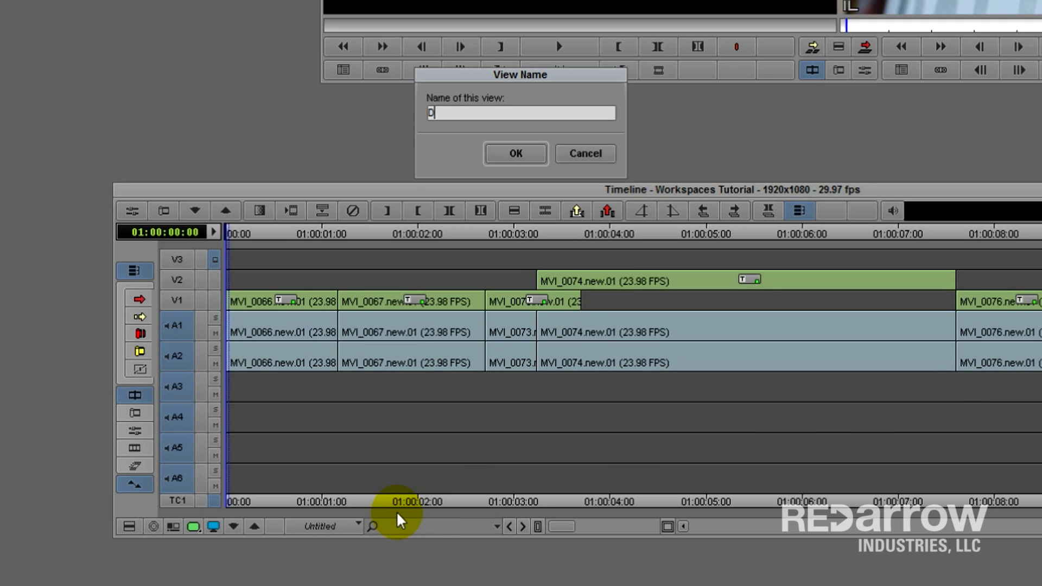
{"action": "type", "text": "lt"}
{"action": "left_click", "coordinate": [516, 153]}
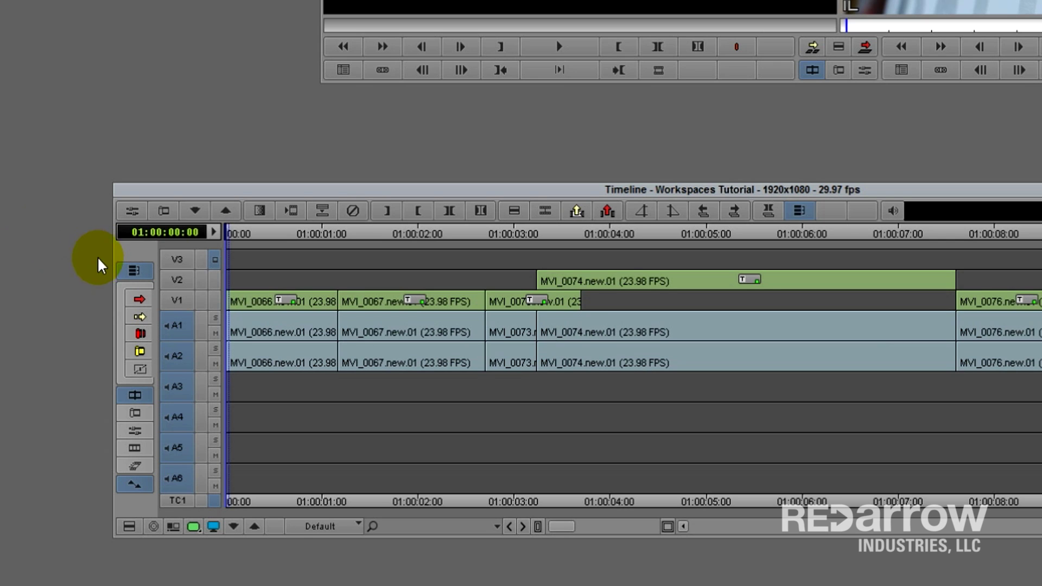
- Make video tracks V1–V3 taller with Ctrl+L, then clear the track selection
{"action": "left_click_drag", "start_coordinate": [177, 260], "coordinate": [177, 479]}
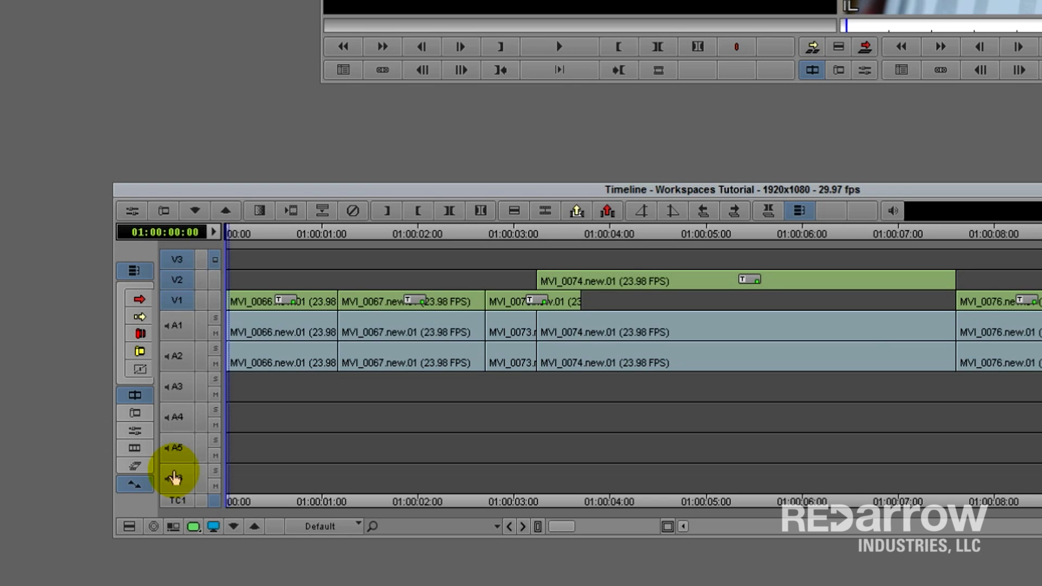
{"action": "key", "text": "ctrl+l"}
{"action": "key", "text": "ctrl+l"}
{"action": "key", "text": "ctrl+l"}
{"action": "key", "text": "ctrl+l"}
{"action": "key", "text": "ctrl+l"}
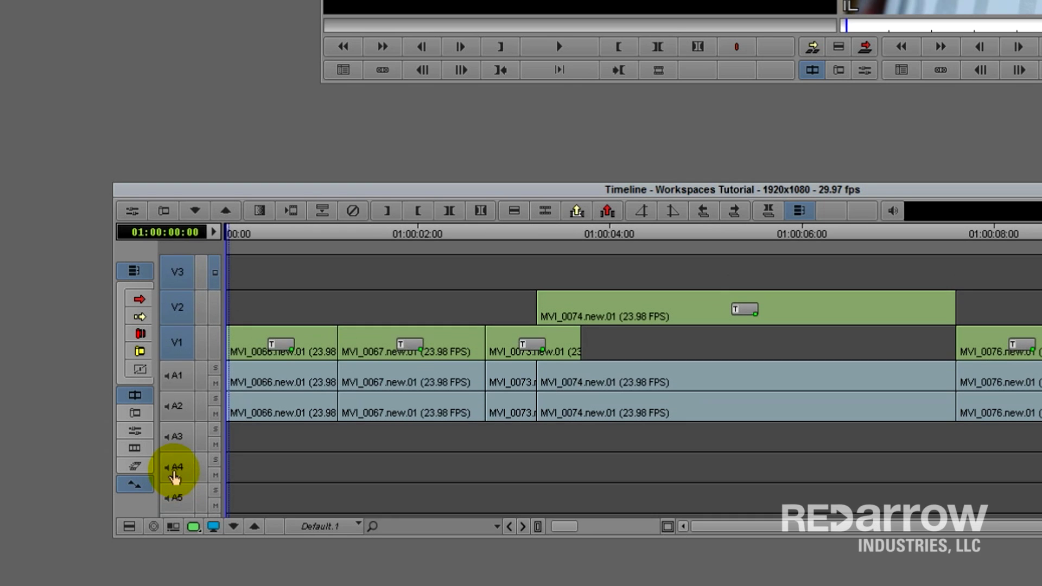
{"action": "key", "text": "ctrl+l"}
{"action": "key", "text": "ctrl+l"}
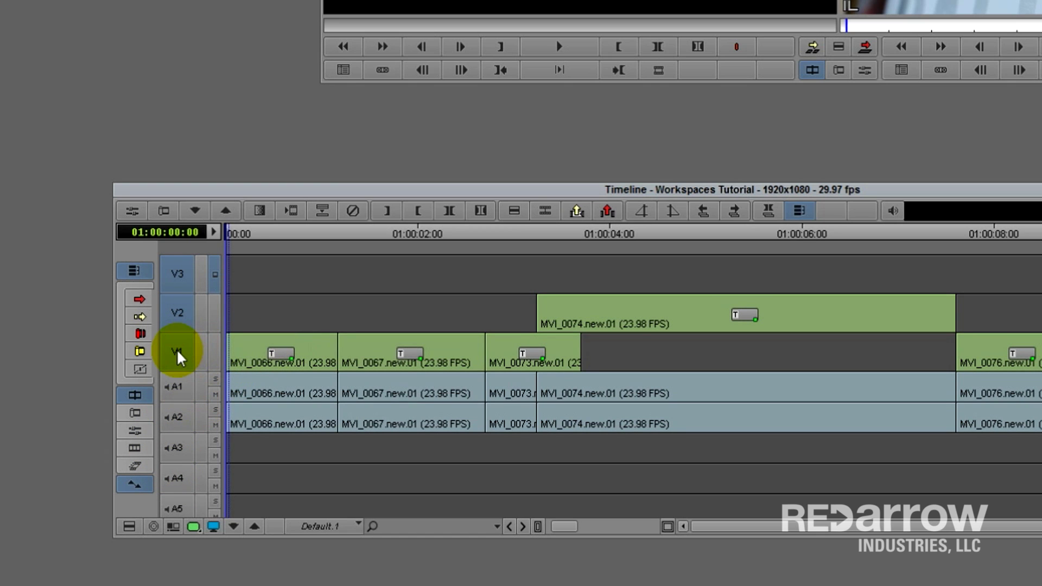
{"action": "left_click_drag", "start_coordinate": [178, 351], "coordinate": [177, 273]}
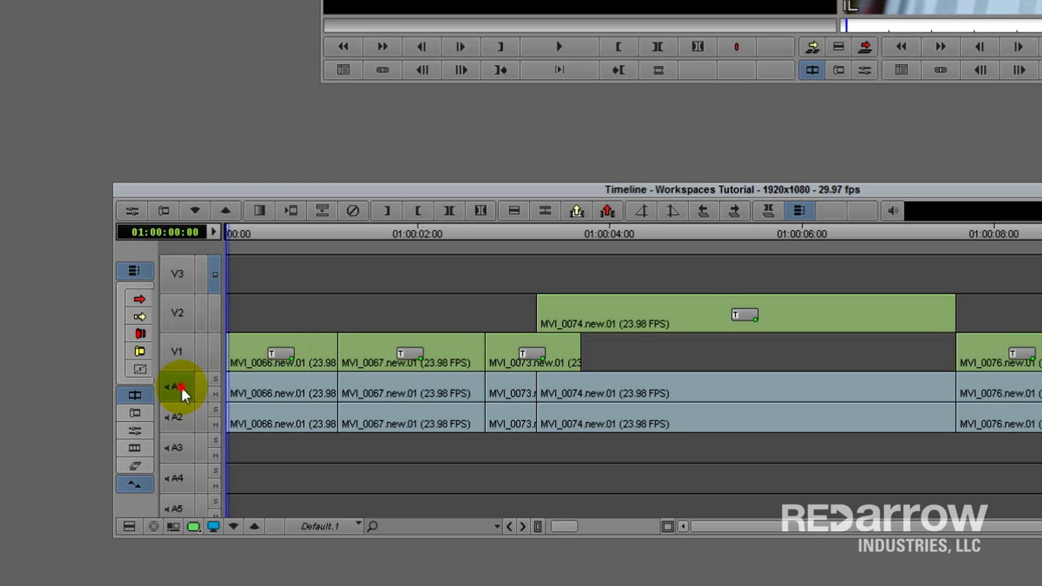
{"action": "scroll", "coordinate": [201, 473], "scroll_direction": "down", "scroll_amount": 3}
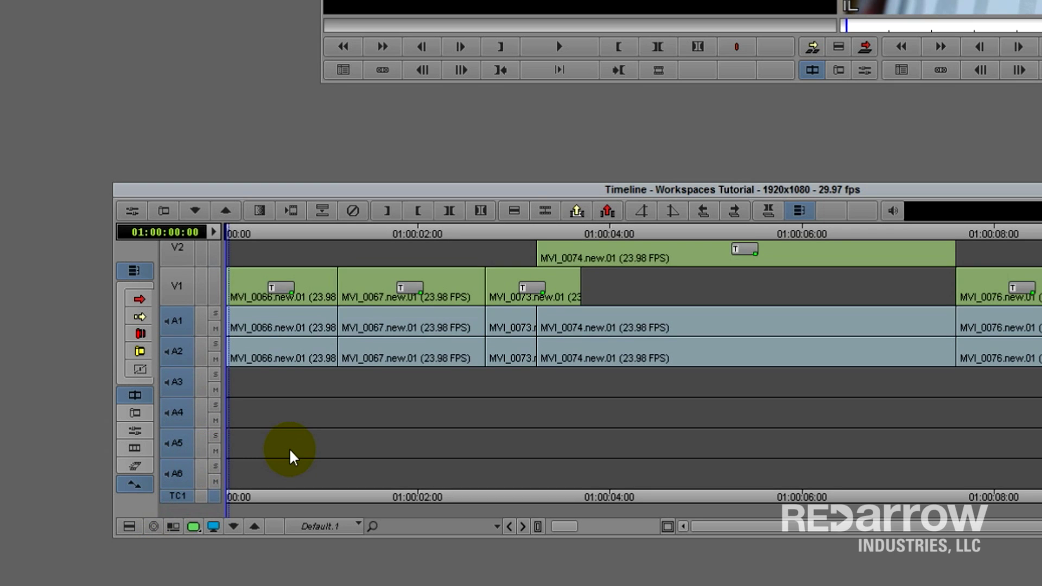
{"action": "scroll", "coordinate": [293, 456], "scroll_direction": "up", "scroll_amount": 4}
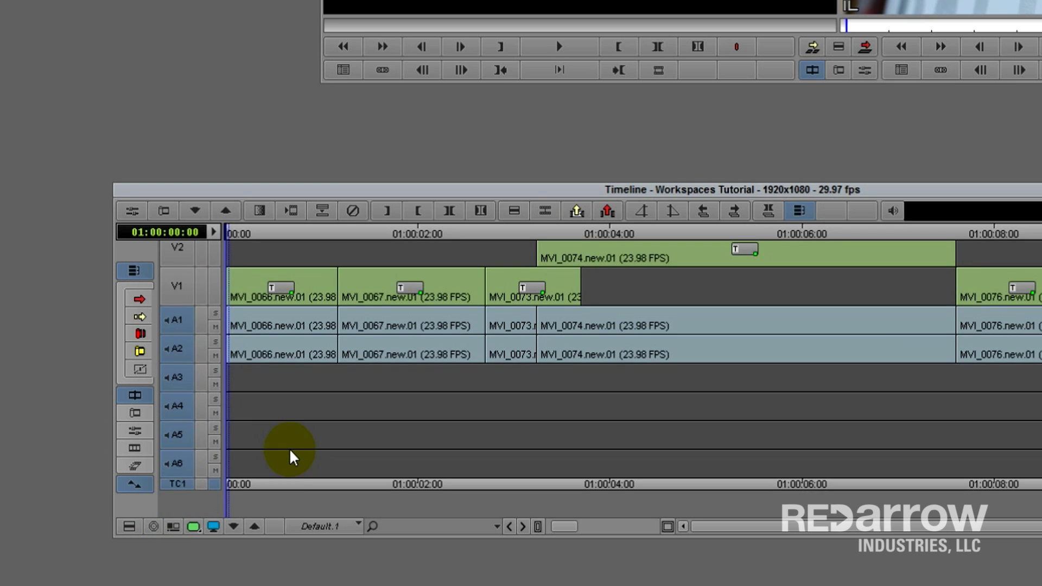
{"action": "scroll", "coordinate": [293, 455], "scroll_direction": "up", "scroll_amount": 1}
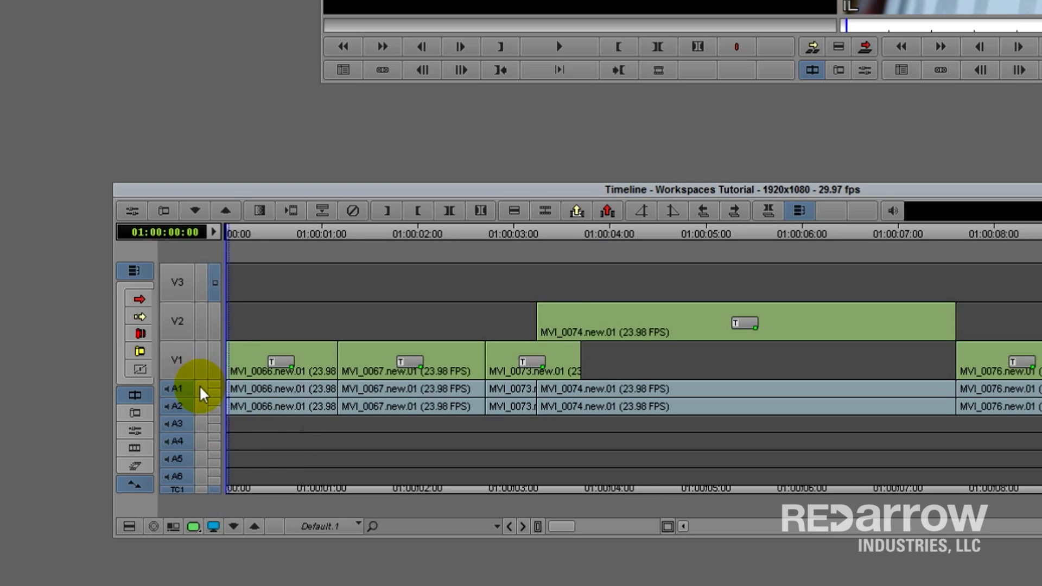
- Show thumbnail Clip Frames on the video clips via the Timeline Fast Menu
{"action": "left_click_drag", "start_coordinate": [177, 360], "coordinate": [178, 286]}
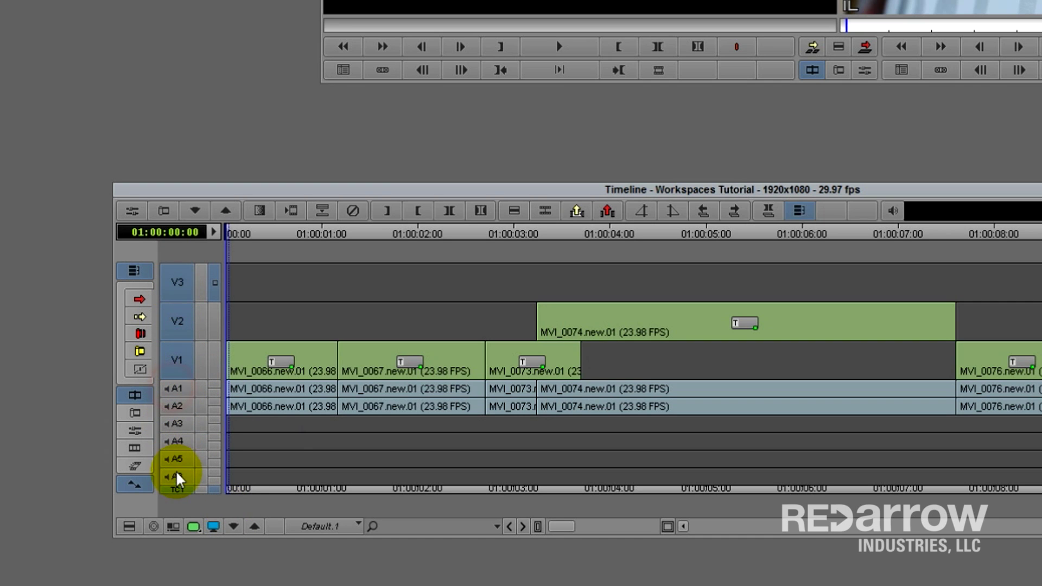
{"action": "left_click", "coordinate": [129, 527]}
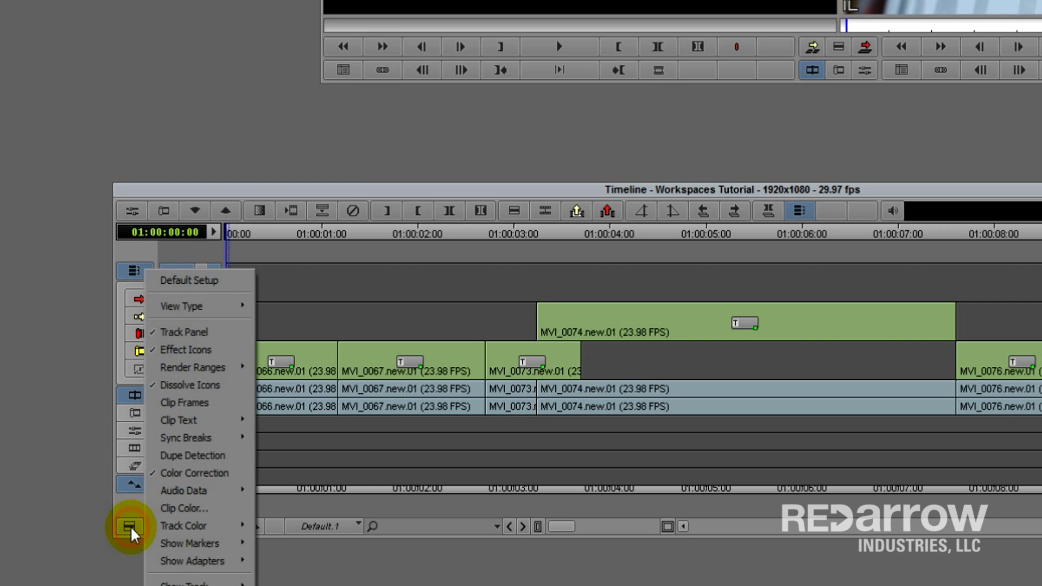
{"action": "left_click", "coordinate": [194, 404]}
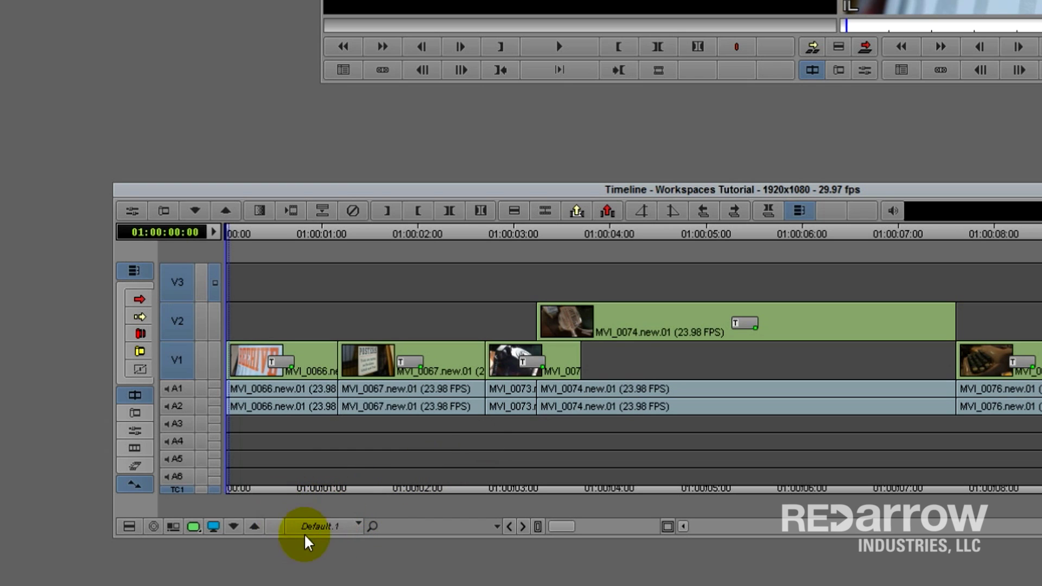
- Save the thumbnail layout as a timeline view named Video
{"action": "left_click", "coordinate": [359, 526]}
{"action": "left_click", "coordinate": [393, 557]}
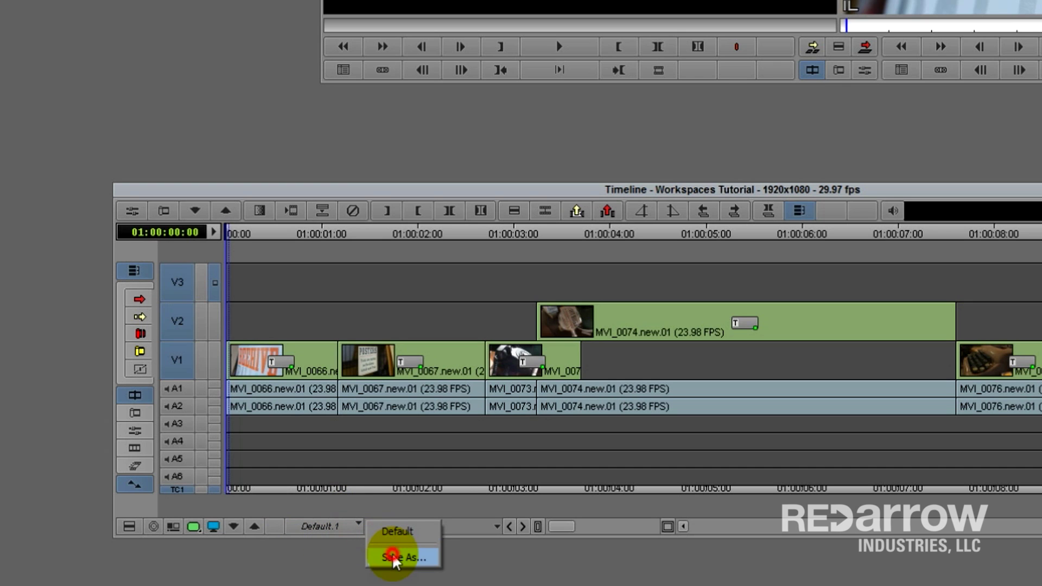
{"action": "type", "text": "Video"}
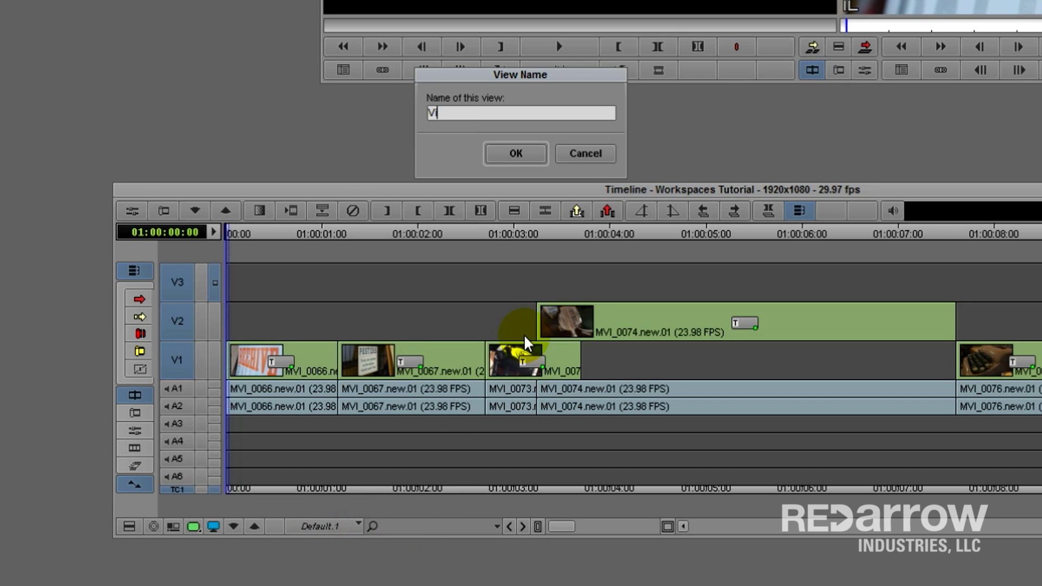
{"action": "left_click", "coordinate": [504, 159]}
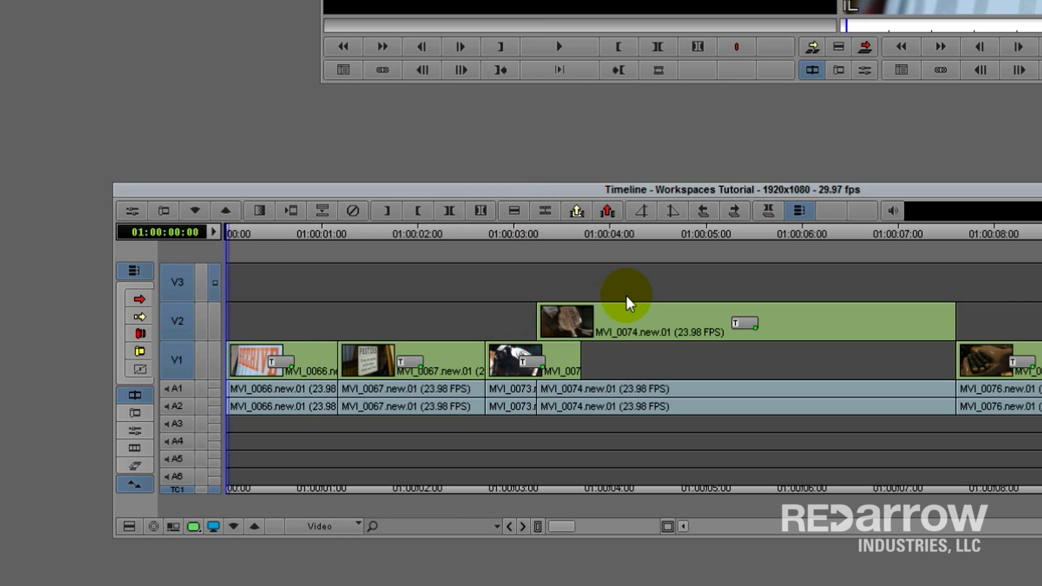
- Return to the Default view and resize tracks so the audio tracks are tall
{"action": "left_click", "coordinate": [357, 526]}
{"action": "left_click", "coordinate": [398, 532]}
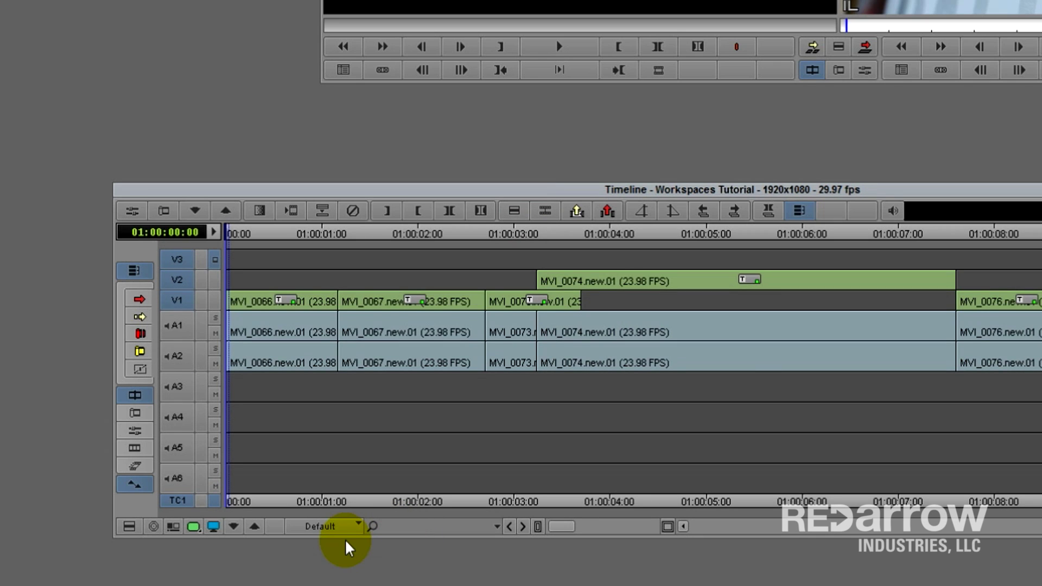
{"action": "key", "text": "ctrl+k"}
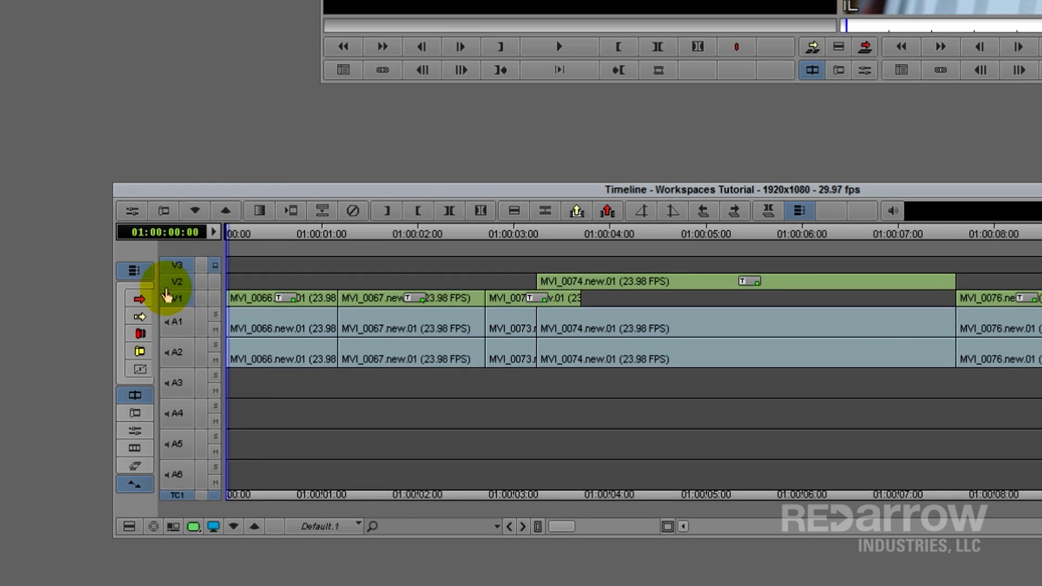
{"action": "key", "text": "ctrl+k"}
{"action": "key", "text": "ctrl+l"}
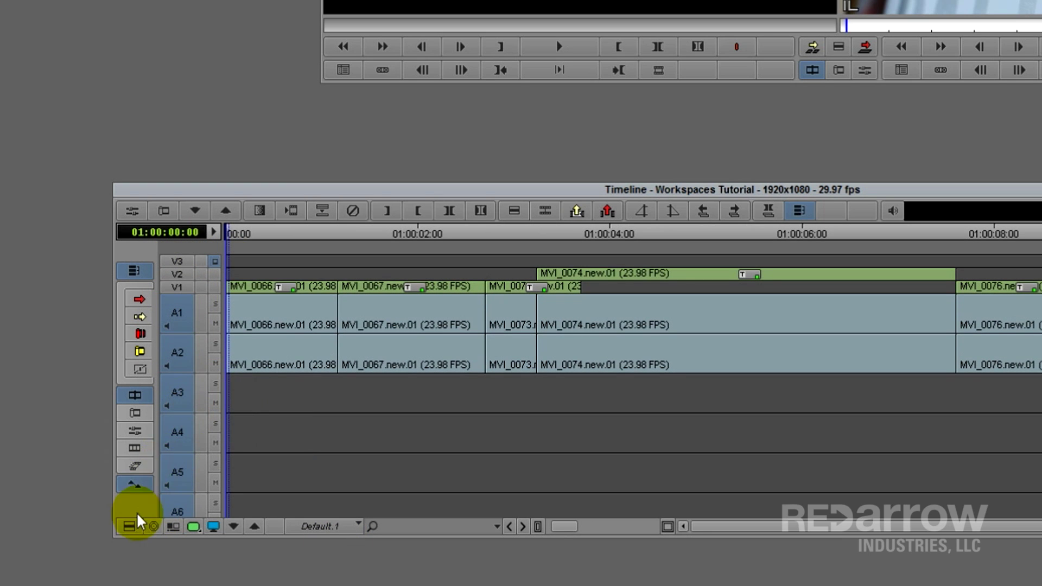
- Show audio waveforms and colour the audio tracks purple via the Fast Menu
{"action": "left_click", "coordinate": [128, 528]}
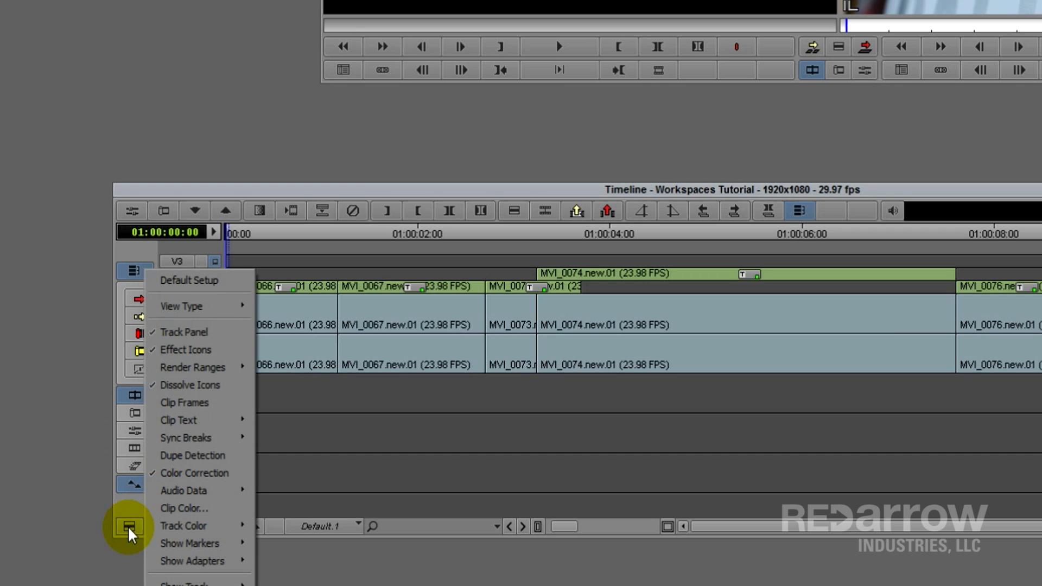
{"action": "mouse_move", "coordinate": [184, 491]}
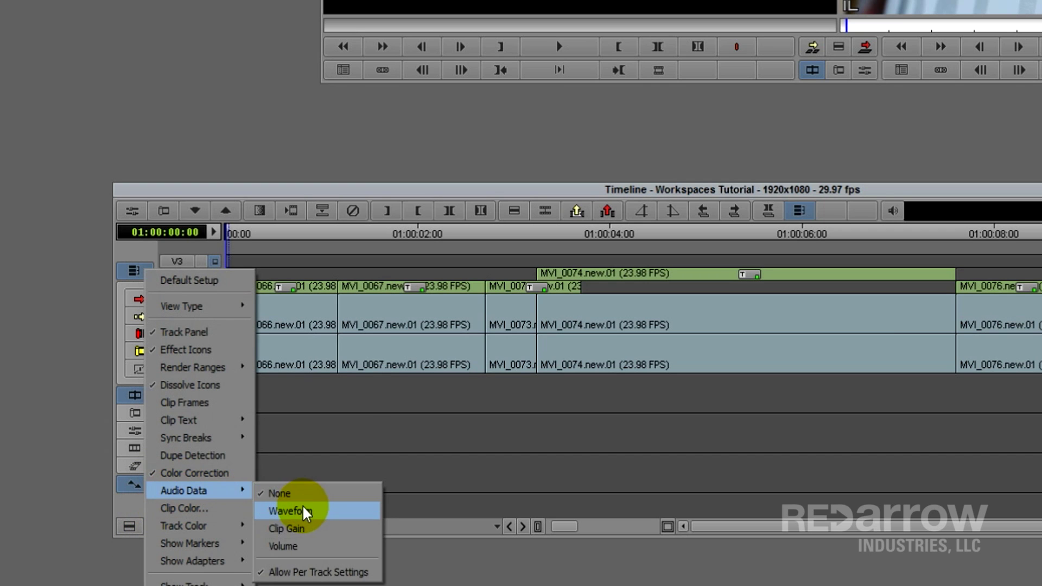
{"action": "left_click", "coordinate": [307, 512]}
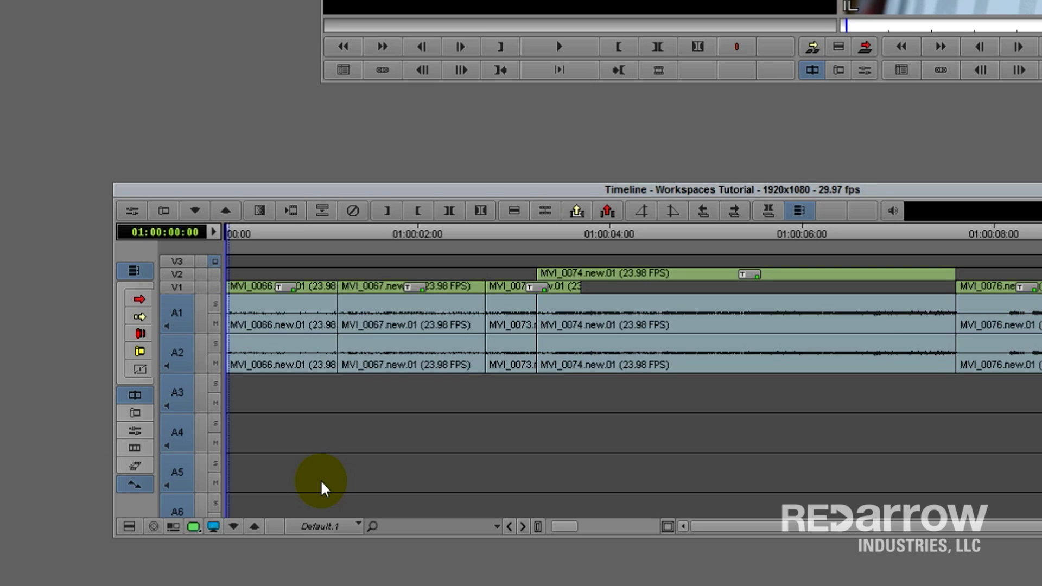
{"action": "left_click", "coordinate": [131, 532]}
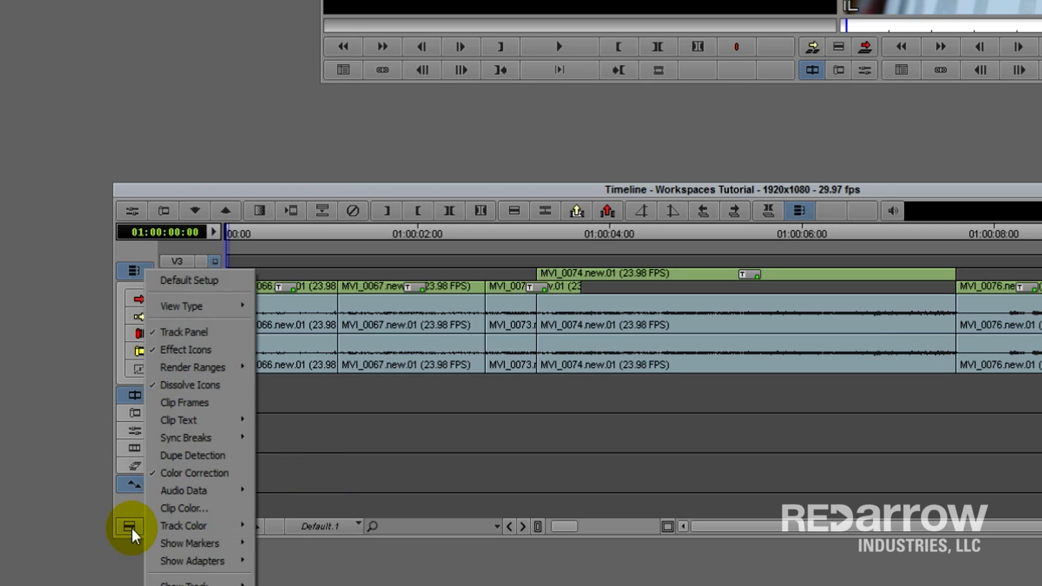
{"action": "mouse_move", "coordinate": [184, 526]}
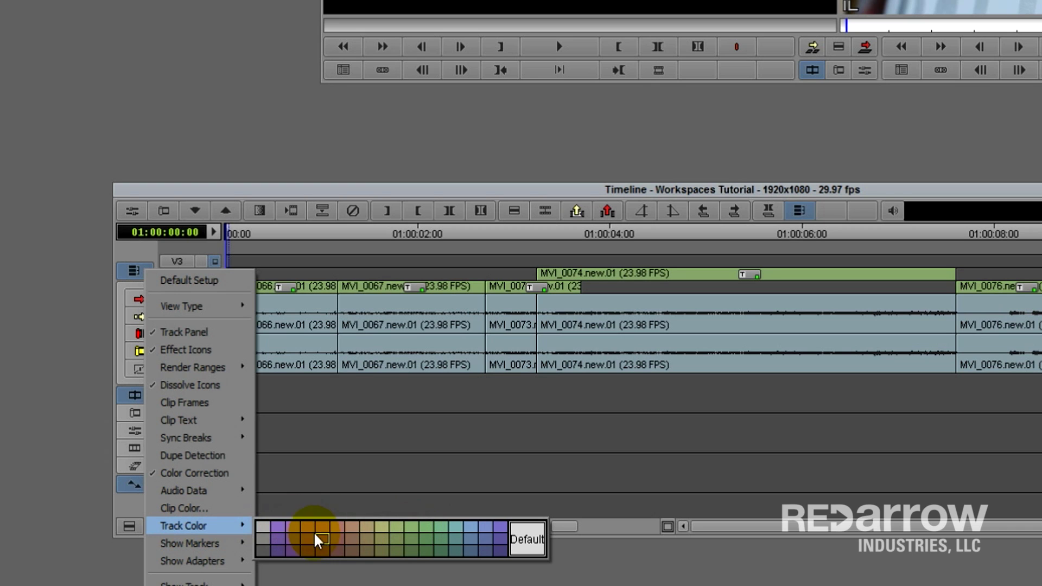
{"action": "left_click", "coordinate": [290, 535]}
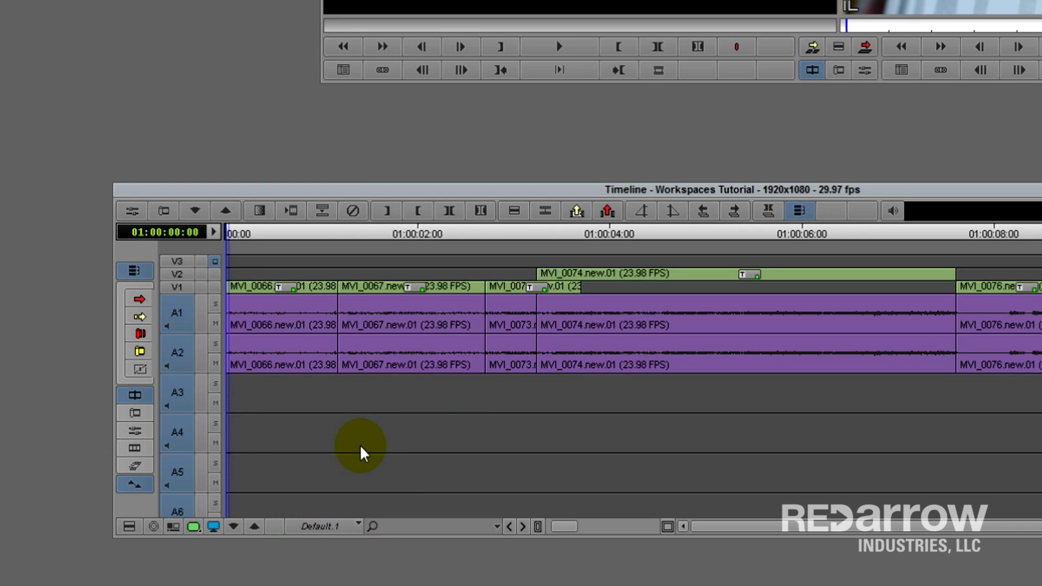
- Save the purple waveform layout as a timeline view named Audio
{"action": "left_click", "coordinate": [358, 527]}
{"action": "left_click", "coordinate": [418, 575]}
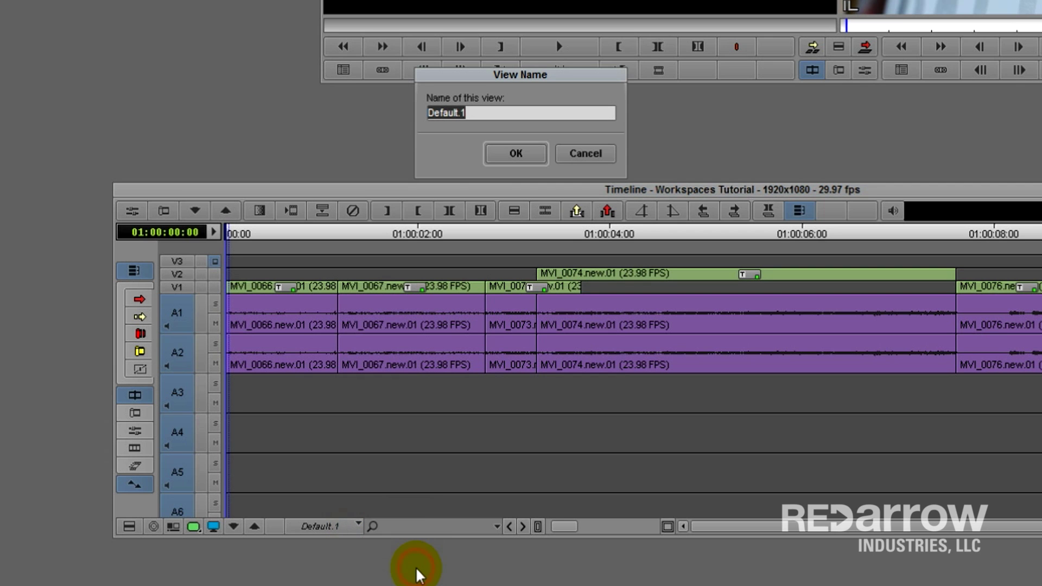
{"action": "type", "text": "Audio"}
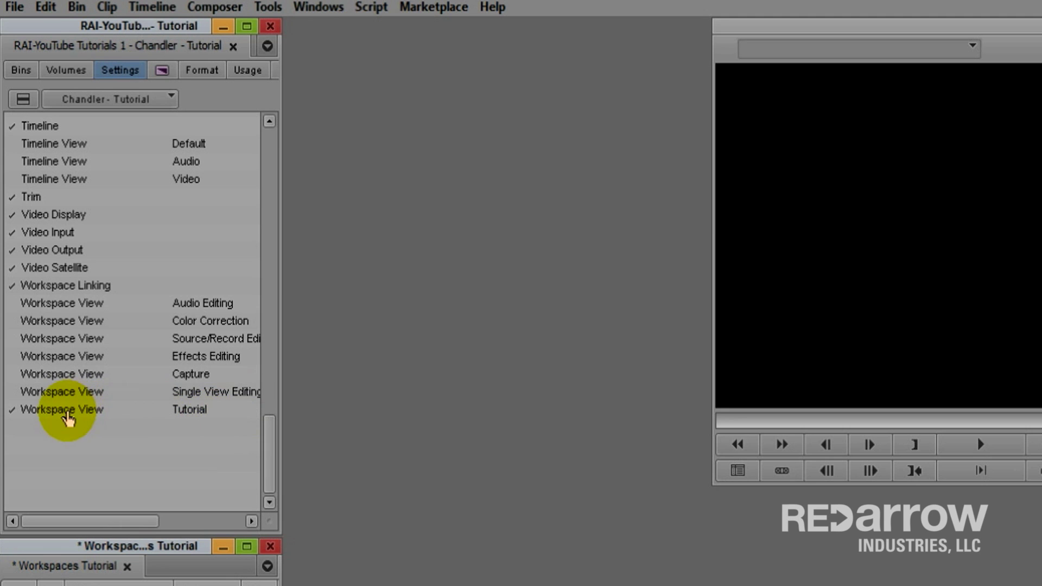
- Duplicate the Tutorial workspace setting twice to create Tutorial.1 and Tutorial.2
{"action": "right_click", "coordinate": [179, 409]}
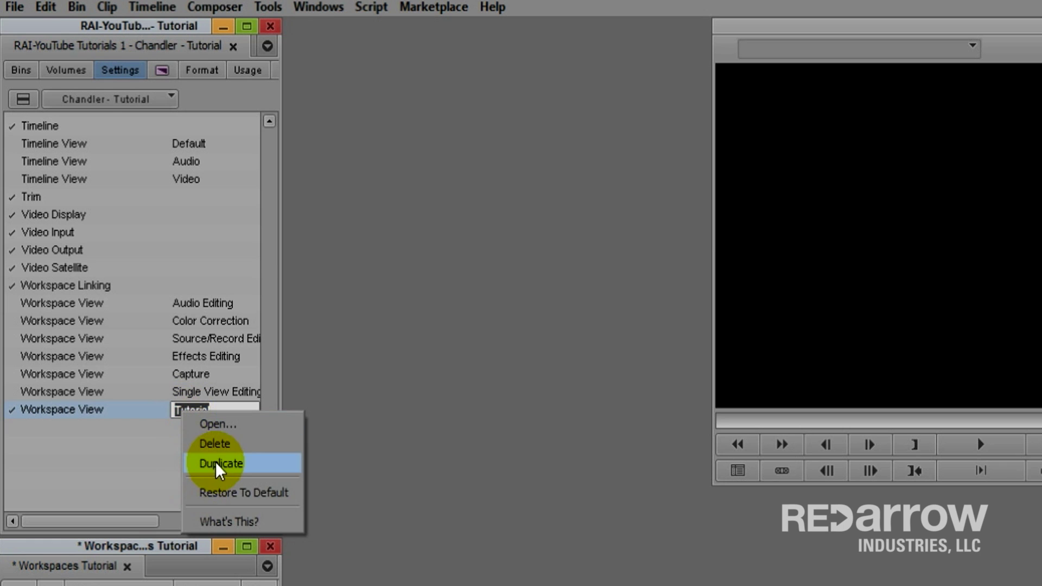
{"action": "left_click", "coordinate": [215, 461]}
{"action": "right_click", "coordinate": [184, 405]}
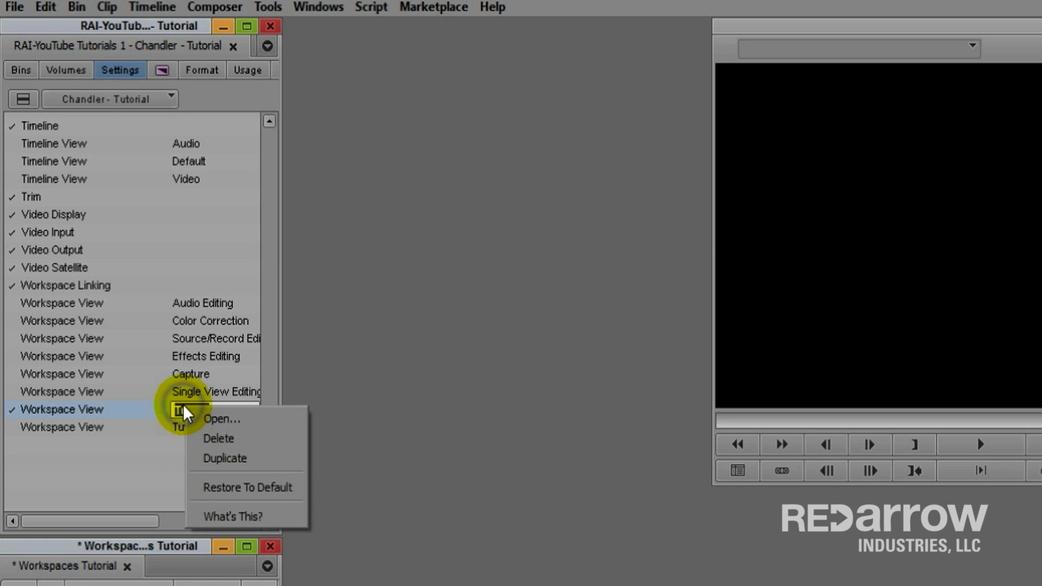
{"action": "left_click", "coordinate": [212, 459]}
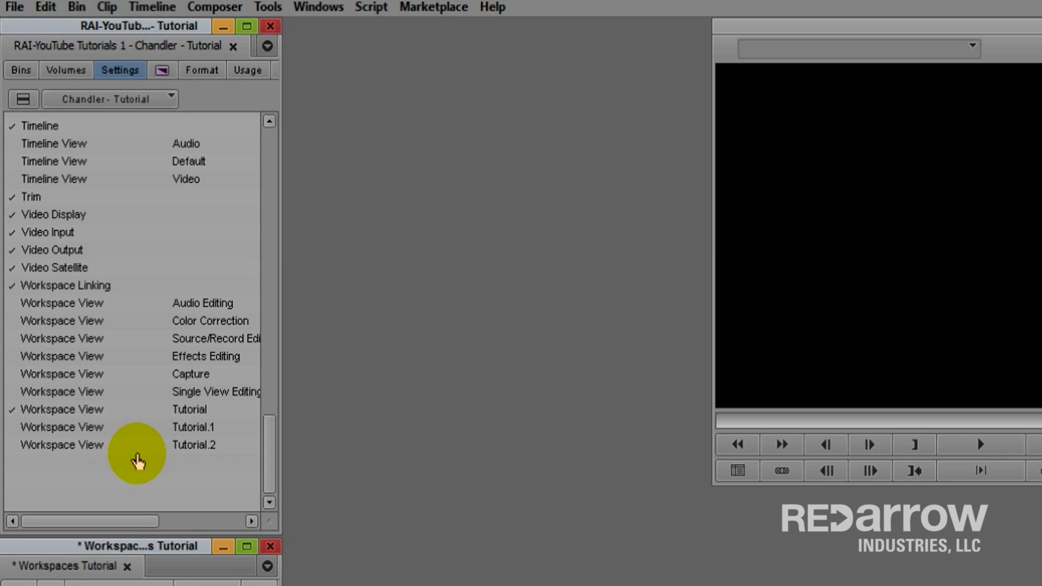
- Switch to the Tutorial.1 workspace and rename it Video in the Settings list
{"action": "left_click", "coordinate": [325, 12]}
{"action": "mouse_move", "coordinate": [374, 30]}
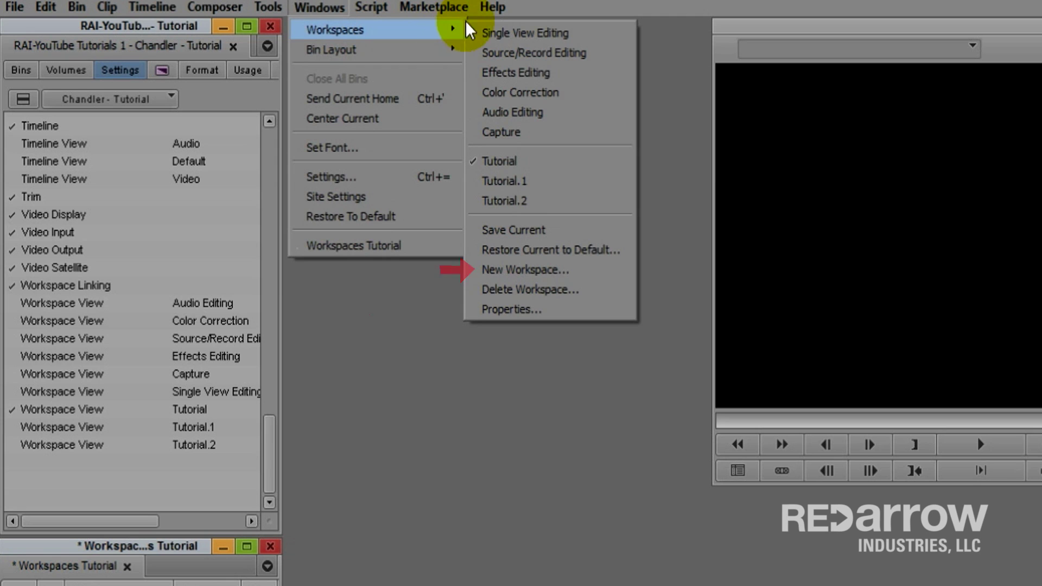
{"action": "left_click", "coordinate": [505, 185]}
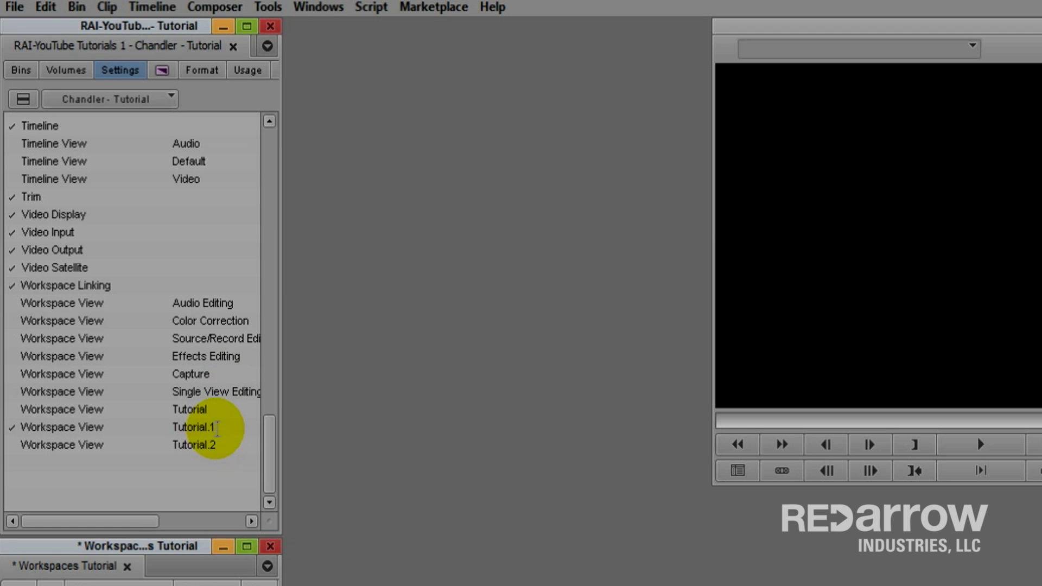
{"action": "left_click", "coordinate": [114, 239]}
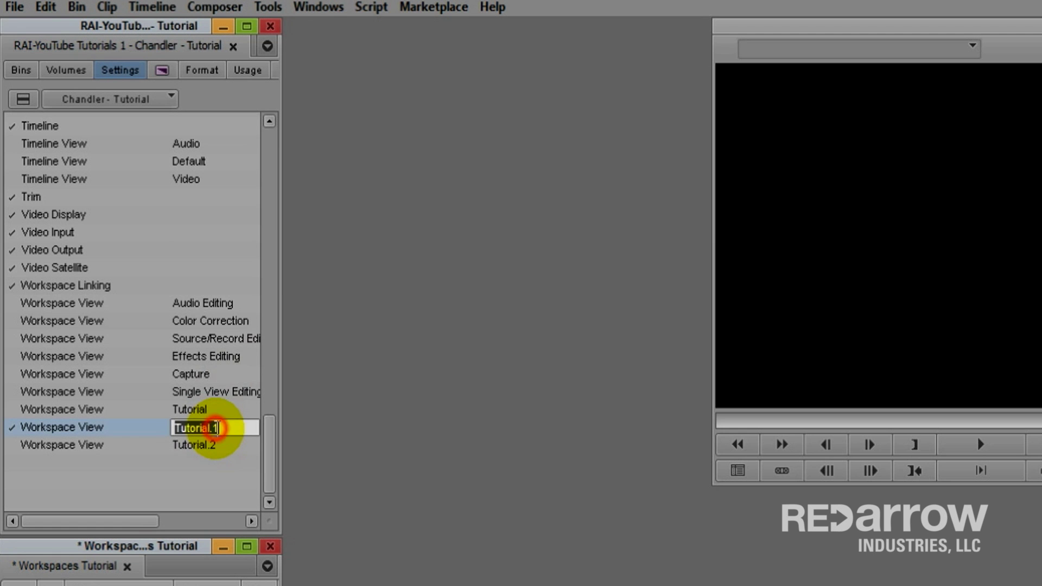
{"action": "type", "text": "Video"}
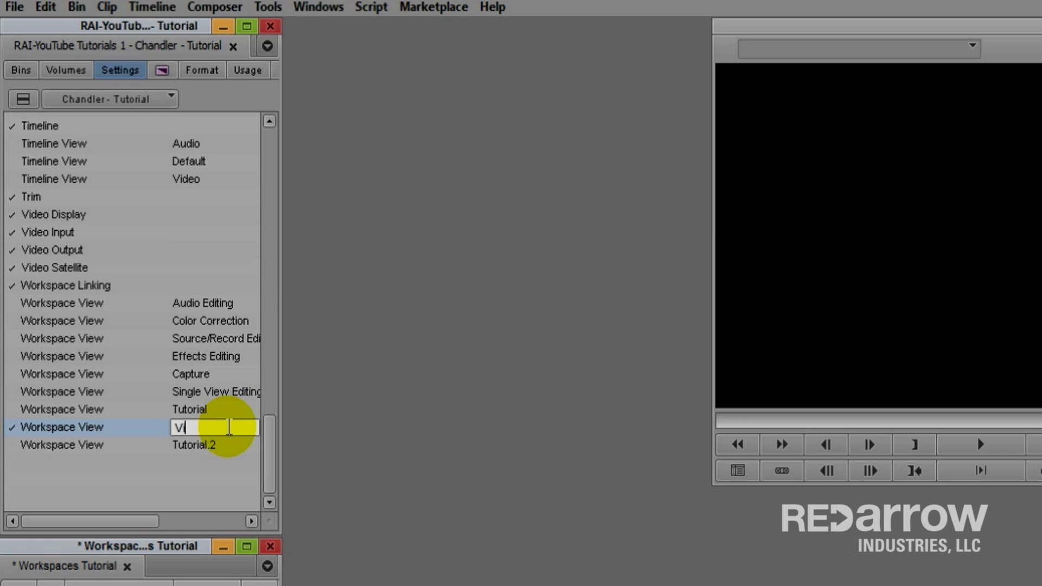
{"action": "key", "text": "Return"}
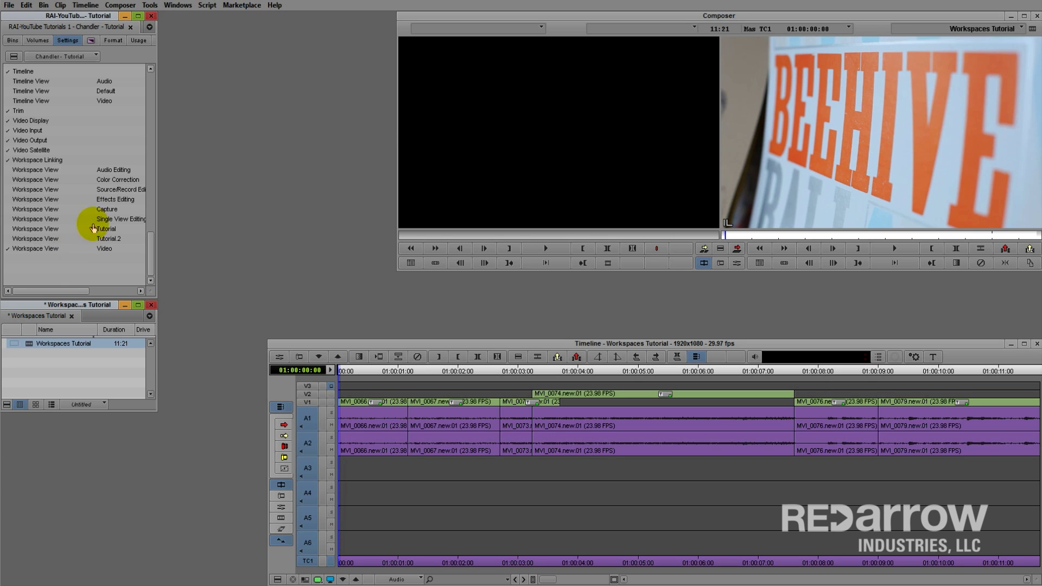
{"action": "left_click", "coordinate": [150, 5]}
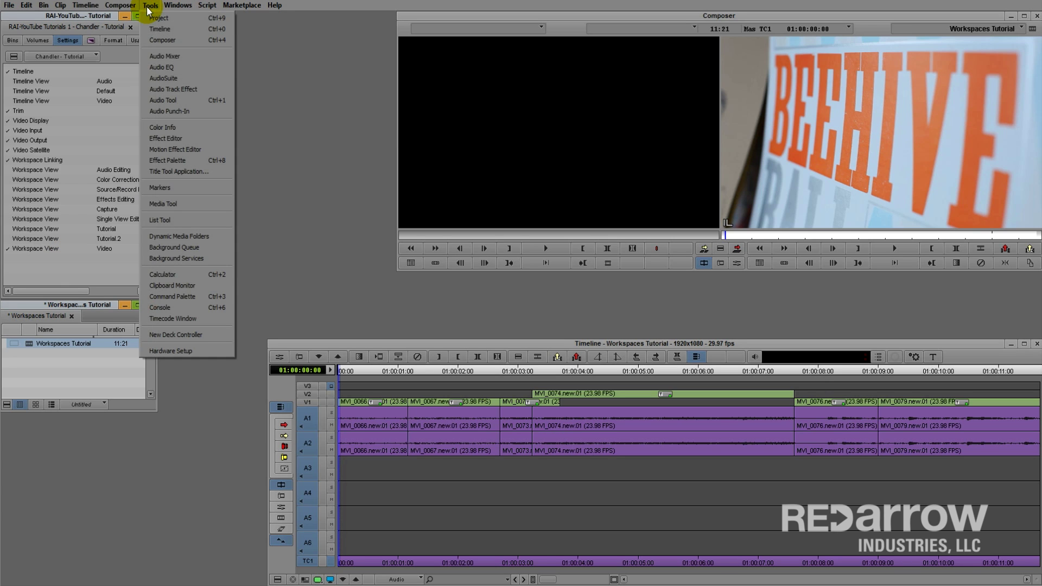
- Bring up the Effect Palette, Motion Effect Editor and Timecode windows from the Tools menu
{"action": "left_click", "coordinate": [164, 161]}
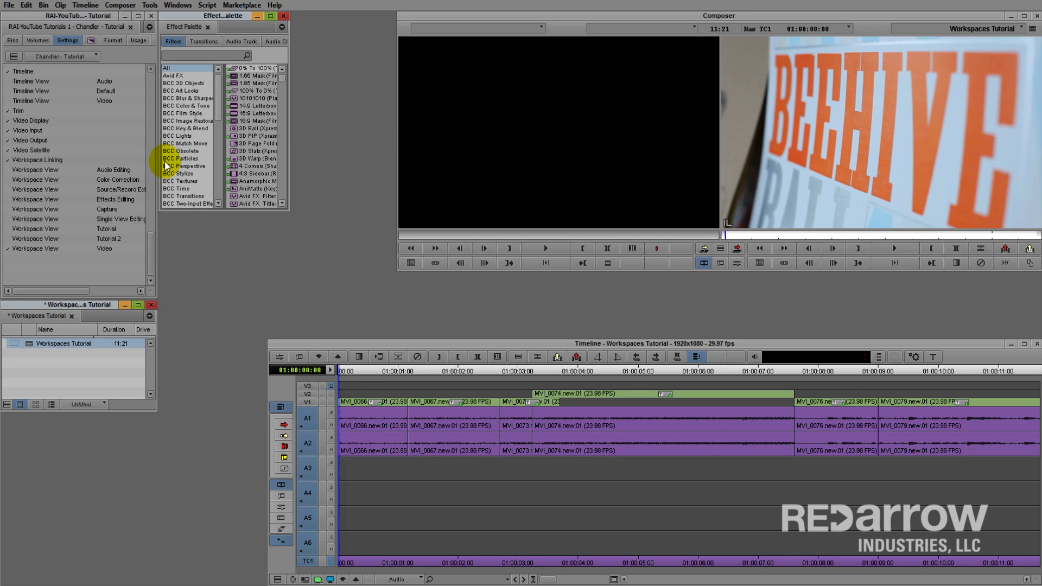
{"action": "left_click", "coordinate": [150, 5]}
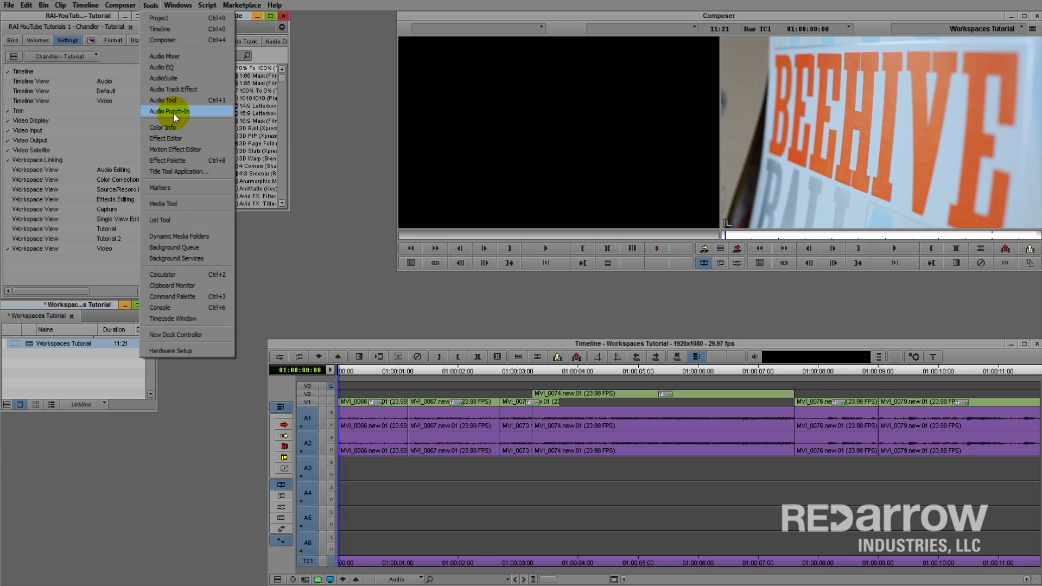
{"action": "left_click", "coordinate": [176, 149]}
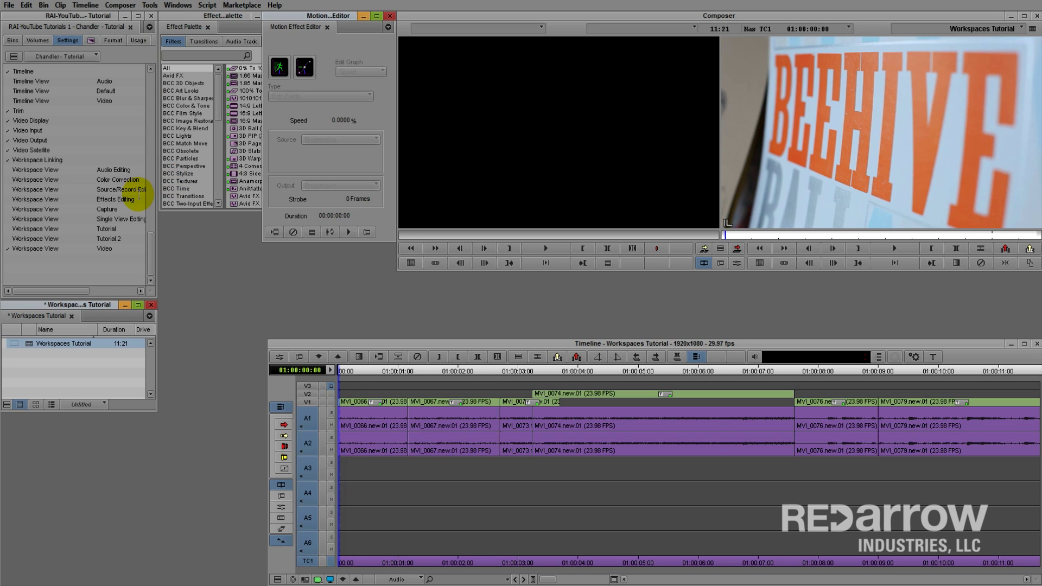
{"action": "left_click", "coordinate": [150, 5]}
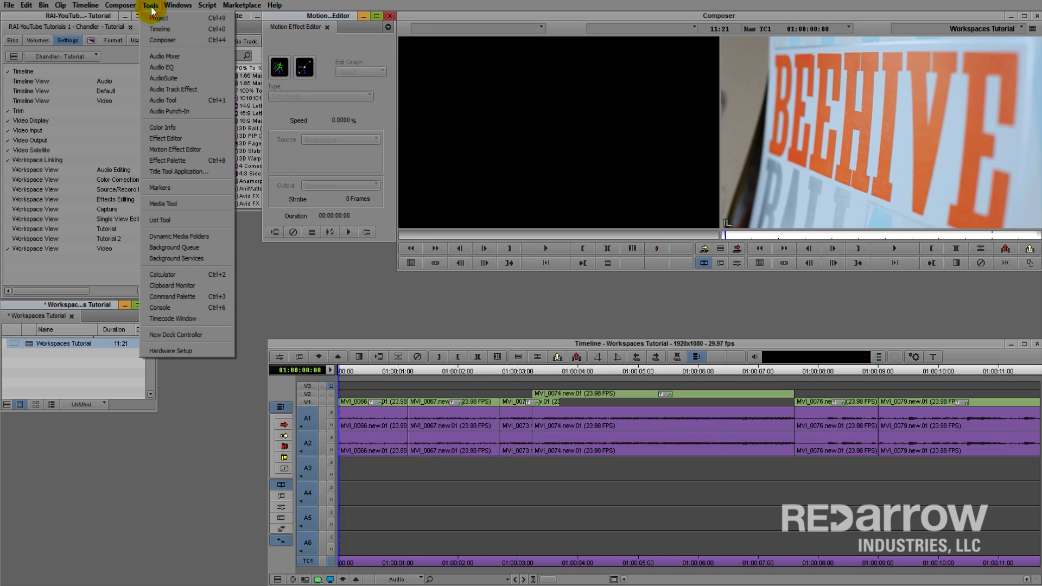
{"action": "left_click", "coordinate": [180, 317]}
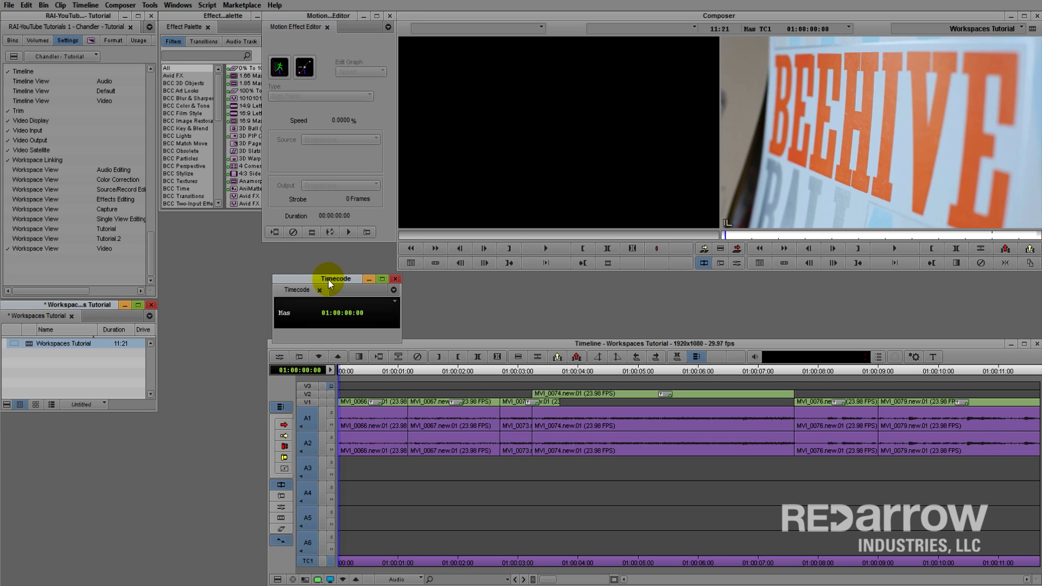
- Arrange the Timecode, Motion Effect Editor and Effect Palette windows beside the viewer
{"action": "left_click_drag", "start_coordinate": [328, 278], "coordinate": [337, 11]}
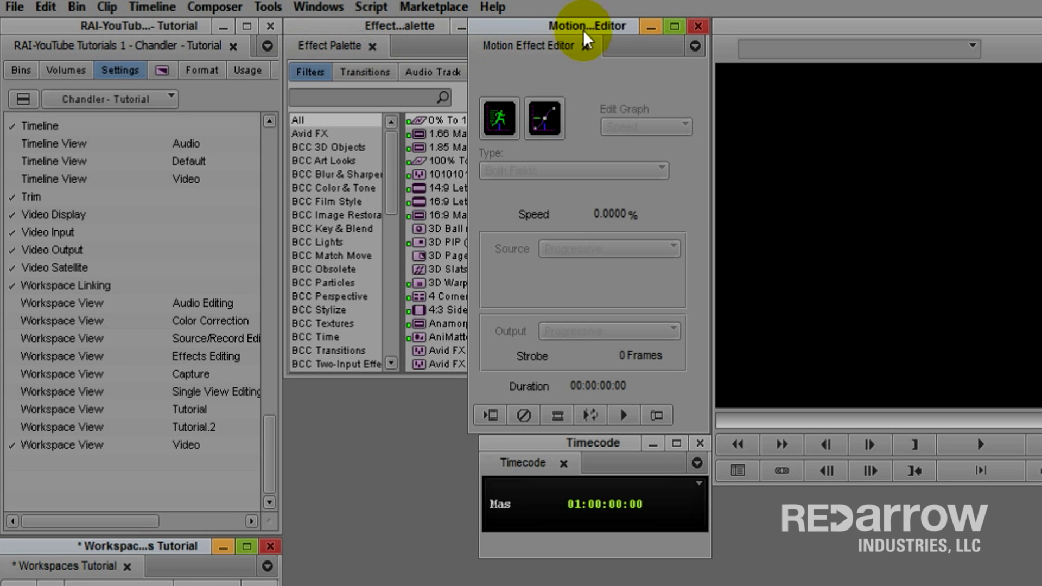
{"action": "left_click_drag", "start_coordinate": [570, 45], "coordinate": [414, 43]}
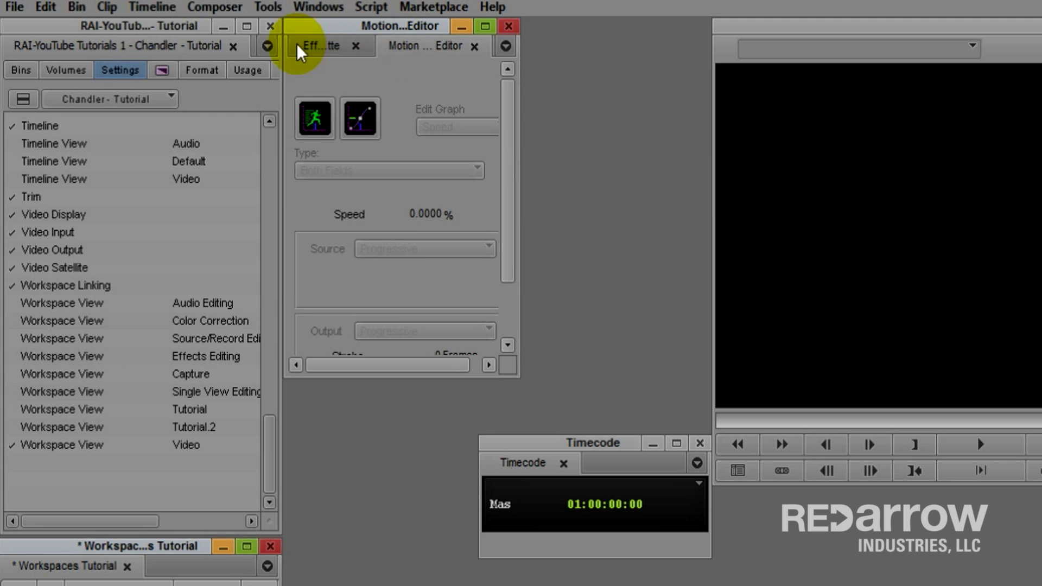
{"action": "left_click", "coordinate": [312, 47]}
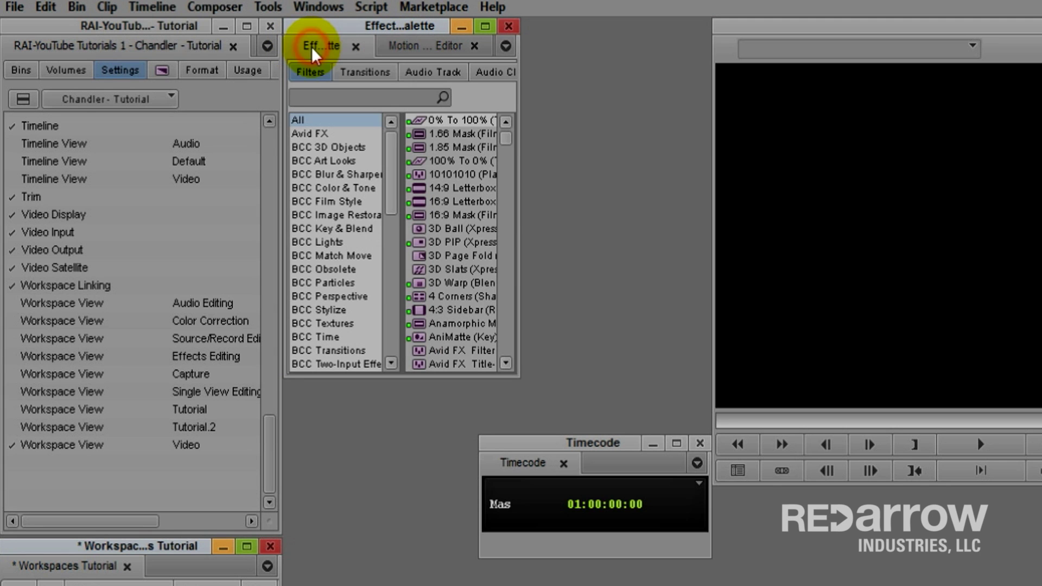
{"action": "left_click", "coordinate": [424, 46]}
{"action": "mouse_move", "coordinate": [424, 46]}
{"action": "left_mouse_down"}
{"action": "mouse_move", "coordinate": [619, 47]}
{"action": "mouse_move", "coordinate": [555, 25]}
{"action": "left_mouse_up"}
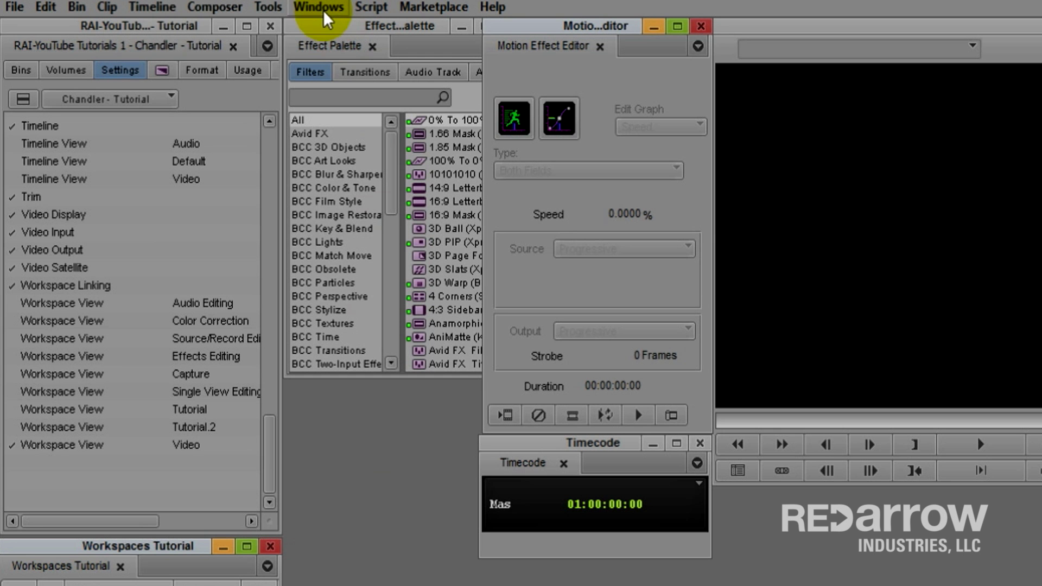
- Save the current window layout into the Video workspace
{"action": "left_click", "coordinate": [324, 8]}
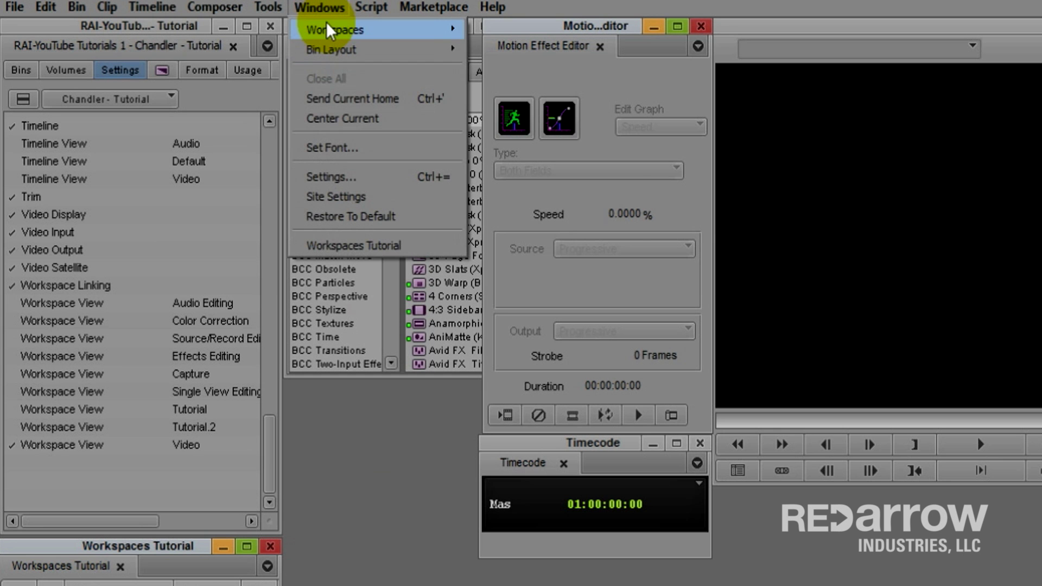
{"action": "mouse_move", "coordinate": [335, 30]}
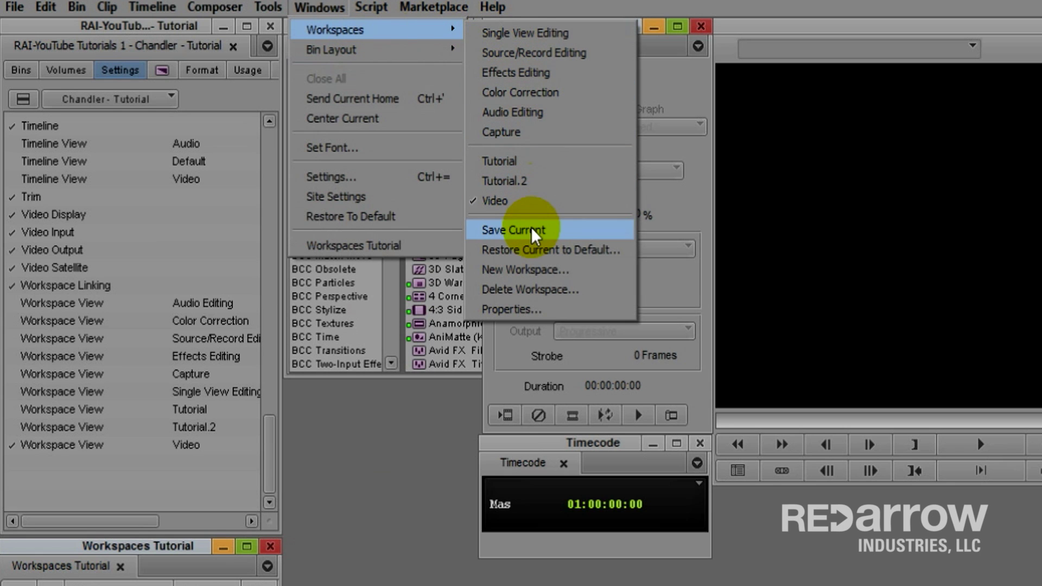
{"action": "left_click", "coordinate": [531, 228]}
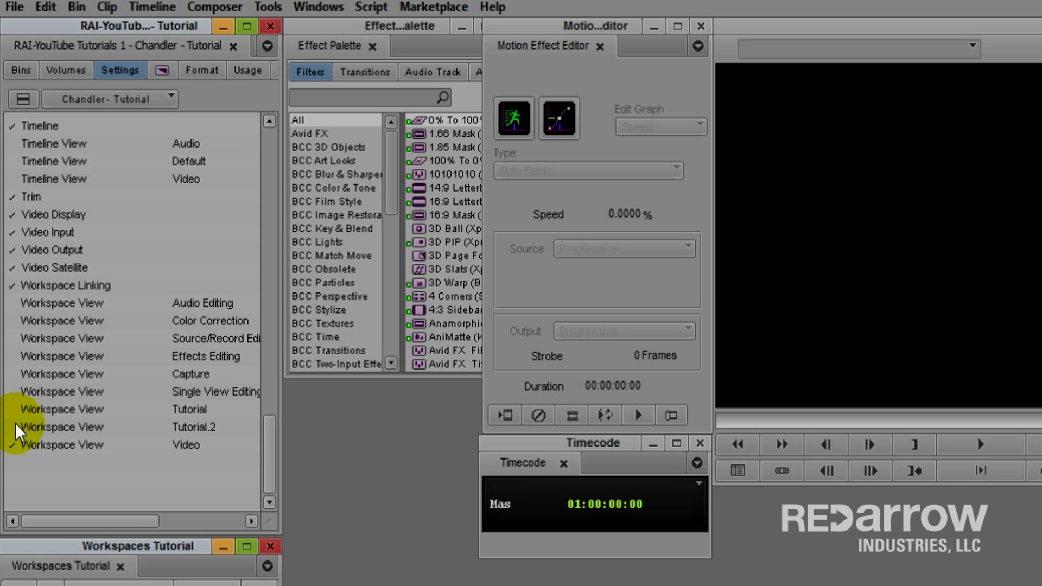
- Activate the Tutorial.2 workspace and rename it Audio in the Settings list
{"action": "double_click", "coordinate": [16, 428]}
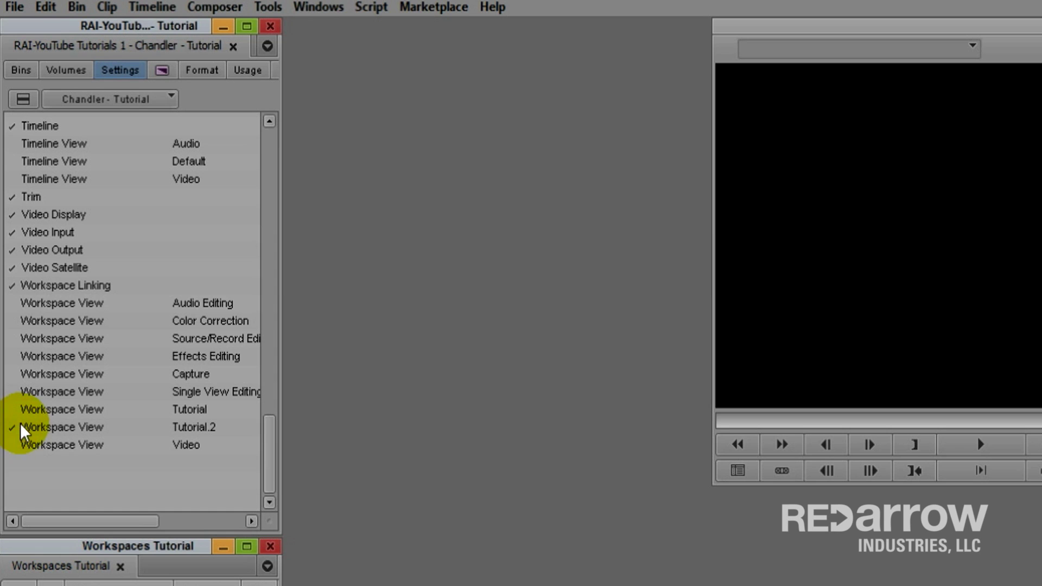
{"action": "left_click", "coordinate": [199, 430]}
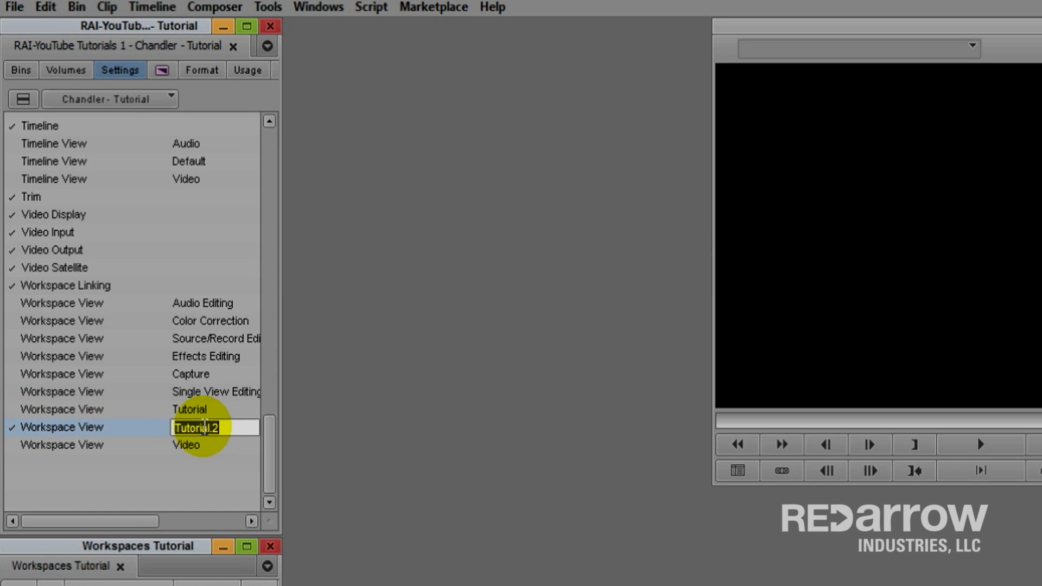
{"action": "type", "text": "Audio"}
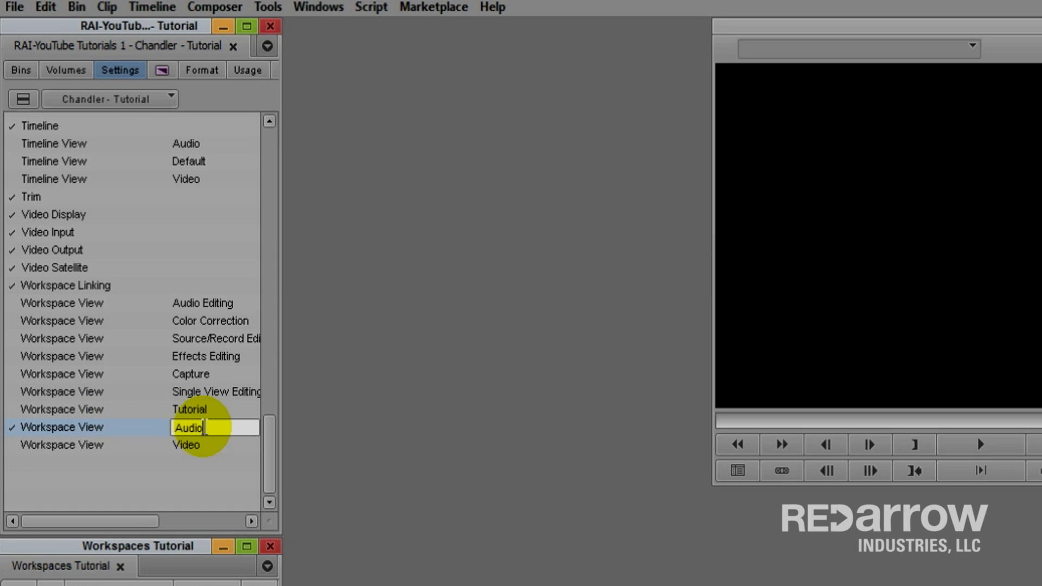
{"action": "left_click", "coordinate": [136, 481]}
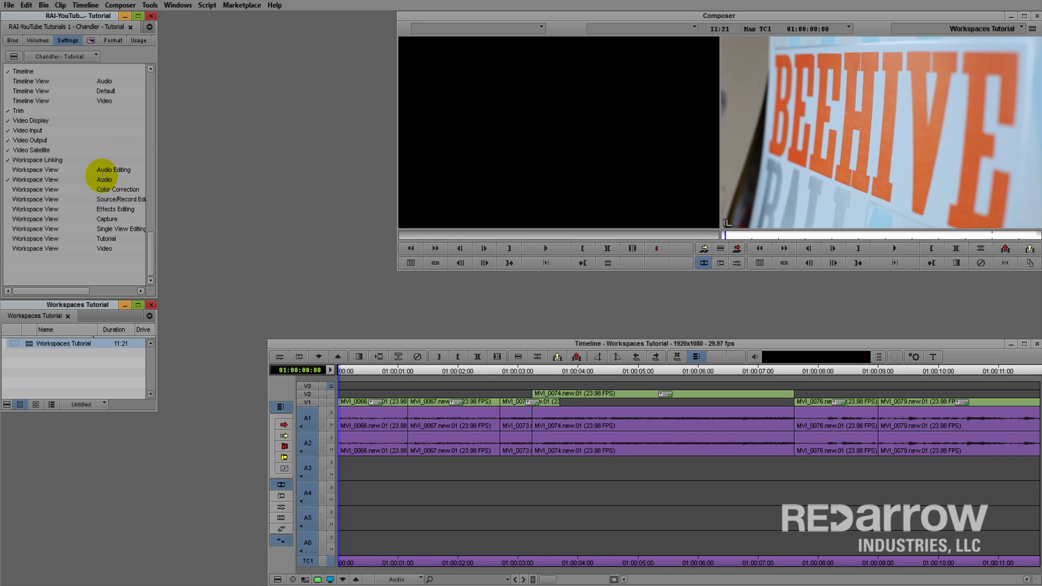
- Bring up the AudioSuite, Audio Mixer and Audio Tool windows from the Tools menu
{"action": "left_click", "coordinate": [150, 4]}
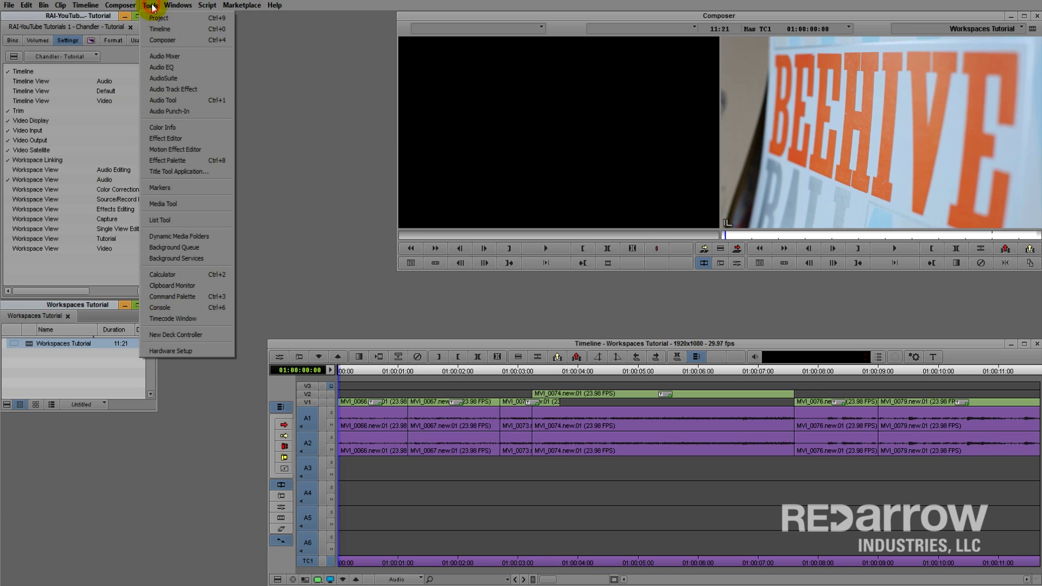
{"action": "left_click", "coordinate": [164, 77]}
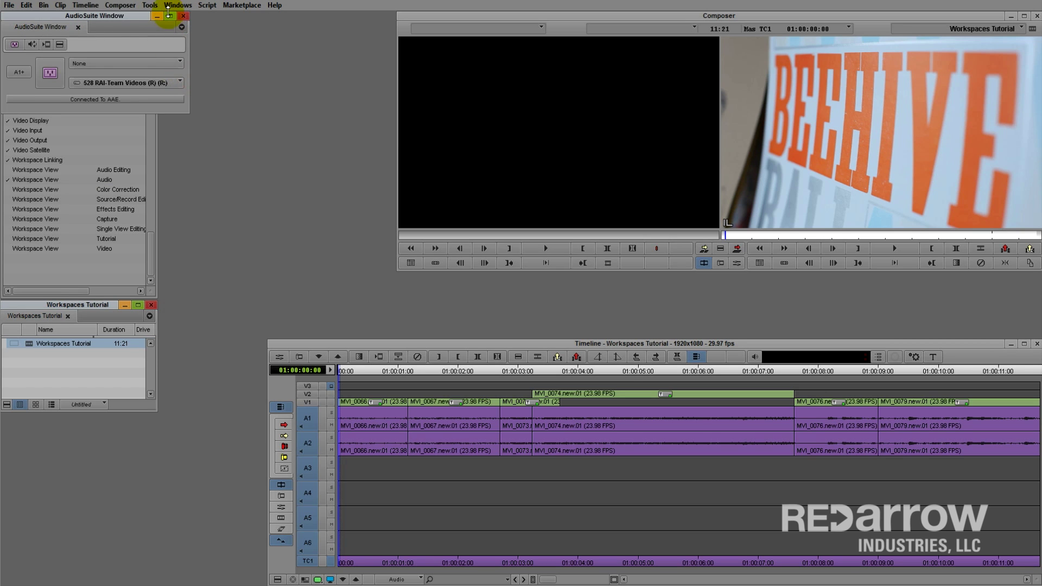
{"action": "left_click", "coordinate": [150, 5]}
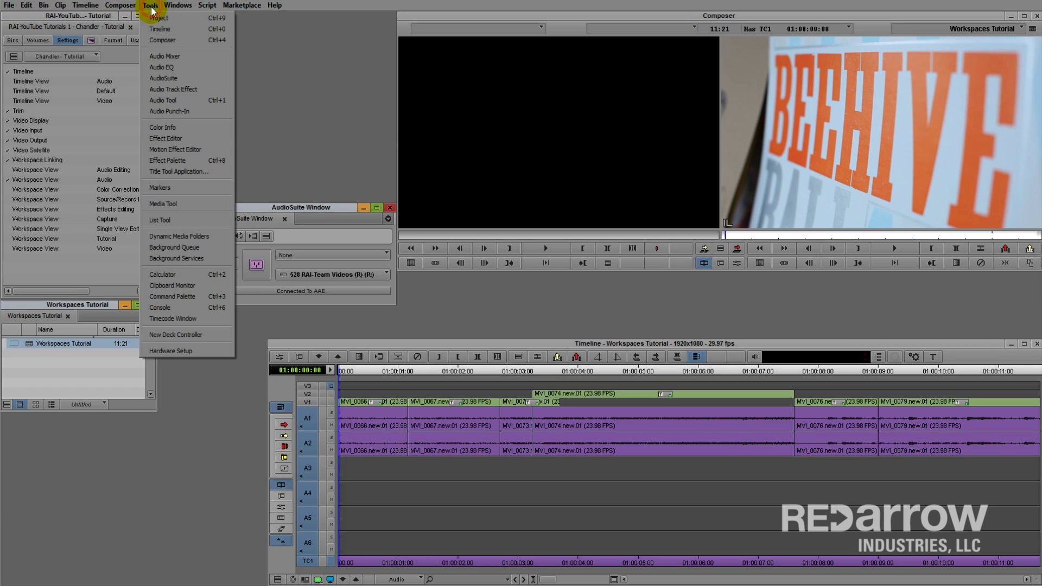
{"action": "left_click", "coordinate": [169, 58]}
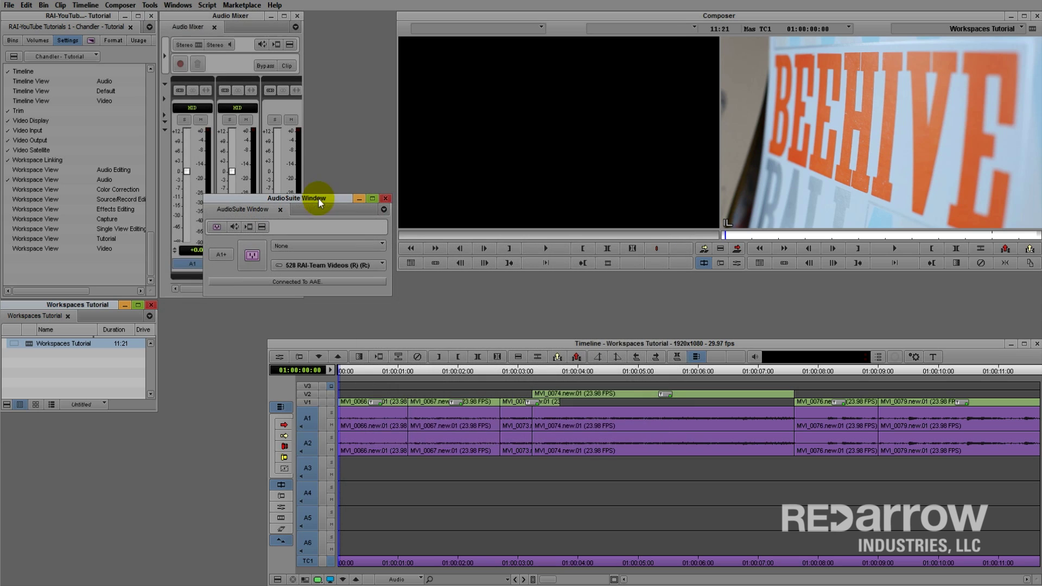
{"action": "left_click", "coordinate": [150, 5]}
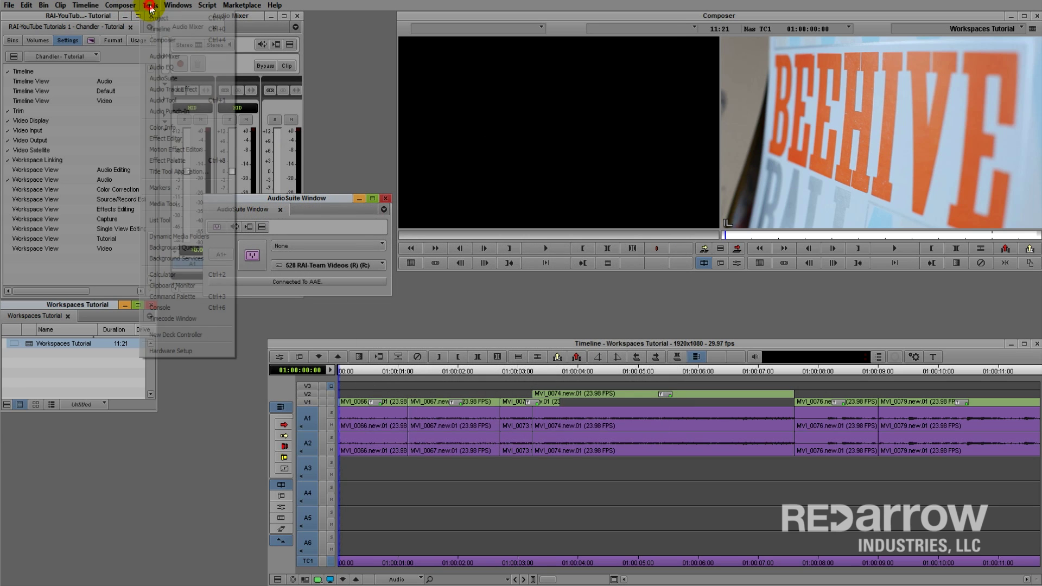
{"action": "left_click", "coordinate": [171, 100]}
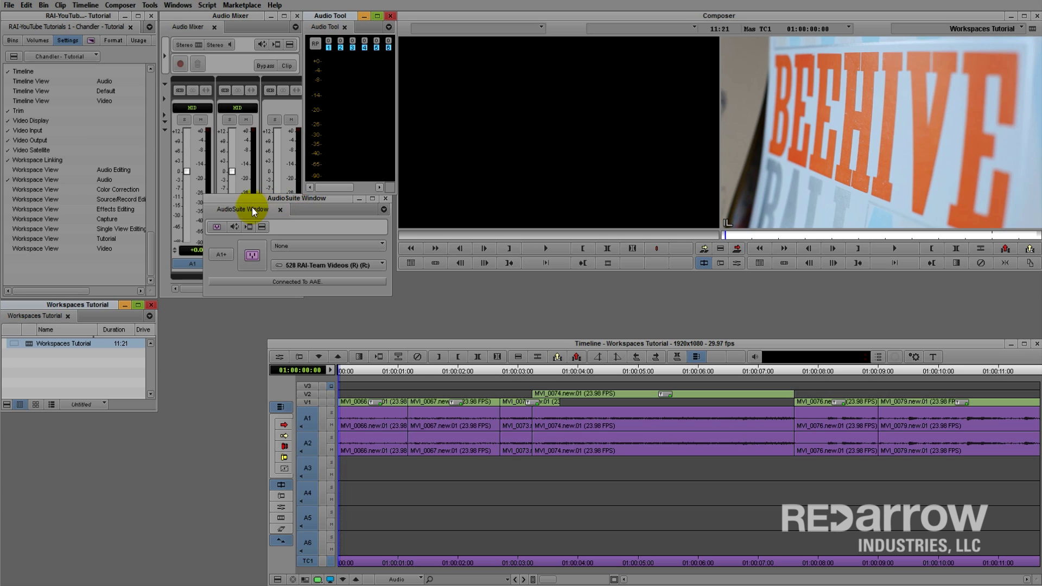
- Dock the AudioSuite window with the Audio Mixer and show the mixer channel strips
{"action": "left_click_drag", "start_coordinate": [252, 210], "coordinate": [247, 23]}
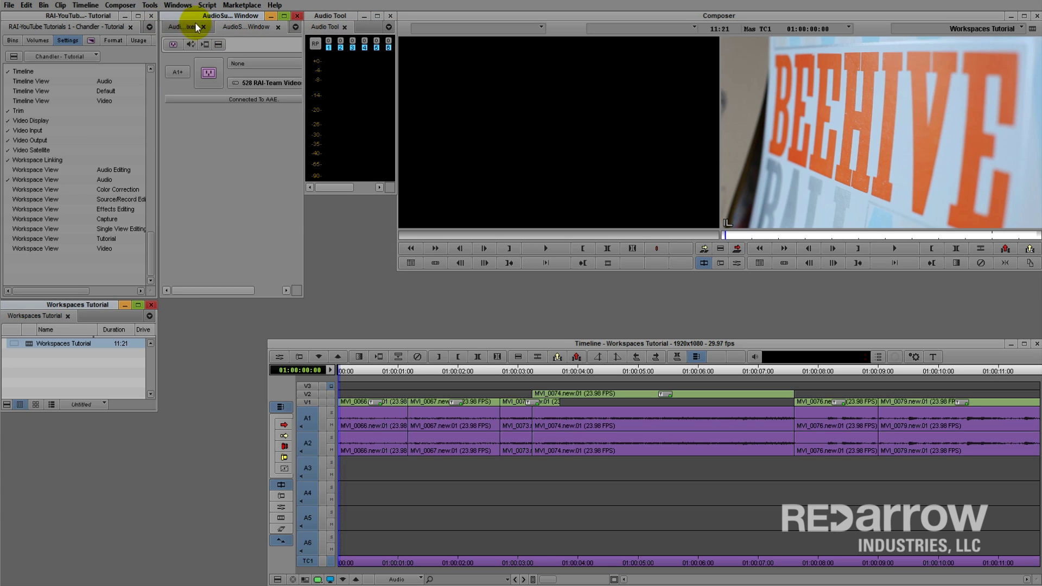
{"action": "left_click", "coordinate": [185, 31]}
{"action": "left_click", "coordinate": [249, 27]}
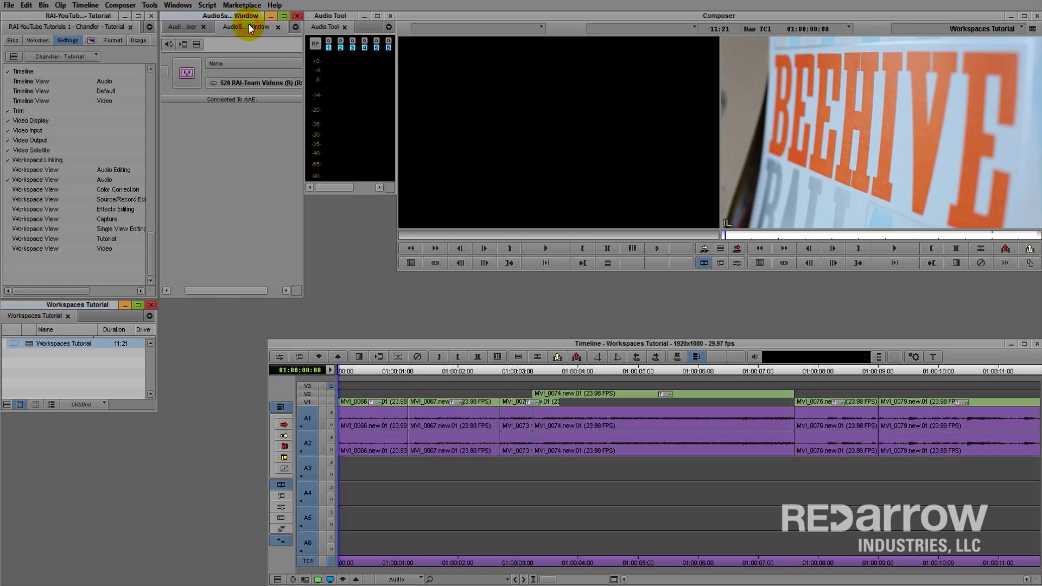
{"action": "left_click", "coordinate": [178, 30]}
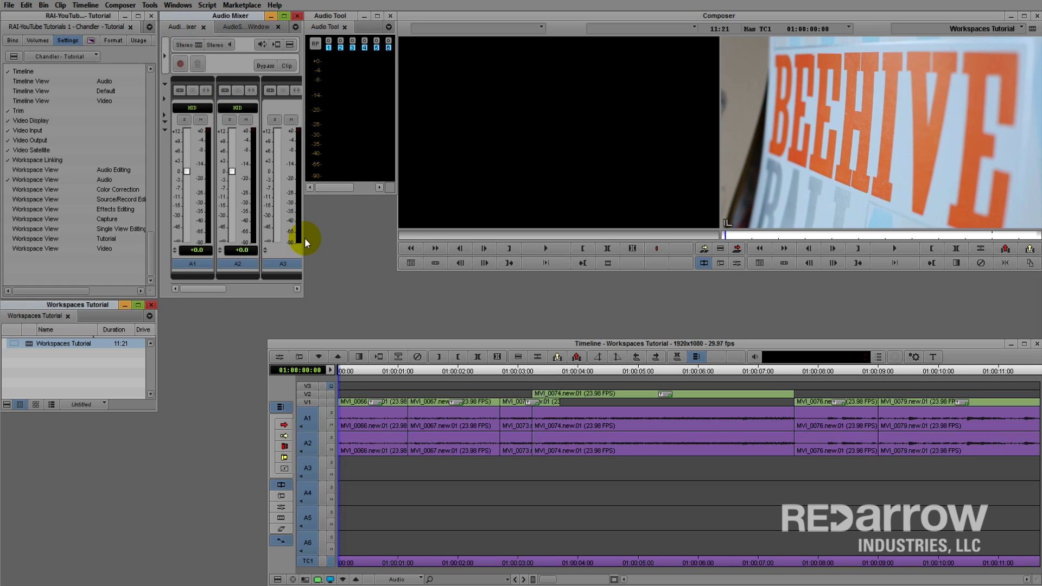
- Add the Timecode window, position it, and bring up the workspaces list
{"action": "left_click", "coordinate": [149, 6]}
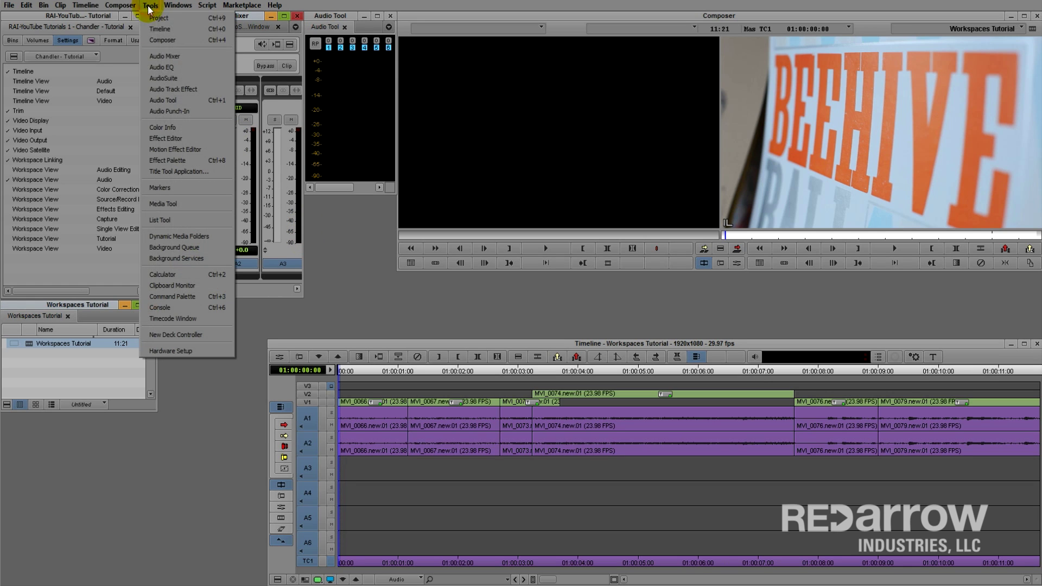
{"action": "left_click", "coordinate": [194, 317]}
{"action": "left_click_drag", "start_coordinate": [354, 281], "coordinate": [349, 276]}
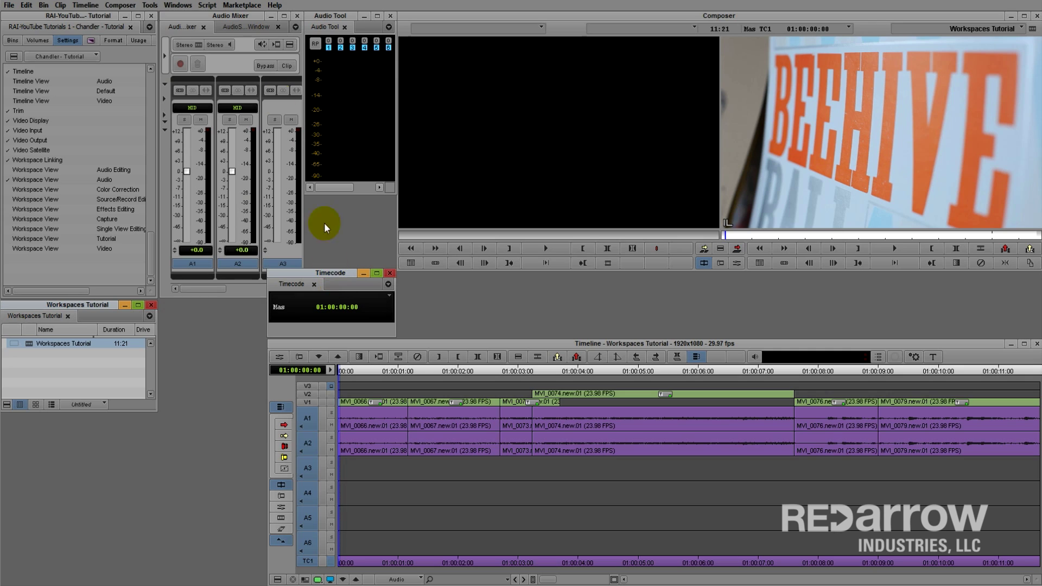
{"action": "left_click", "coordinate": [177, 5]}
{"action": "mouse_move", "coordinate": [335, 29]}
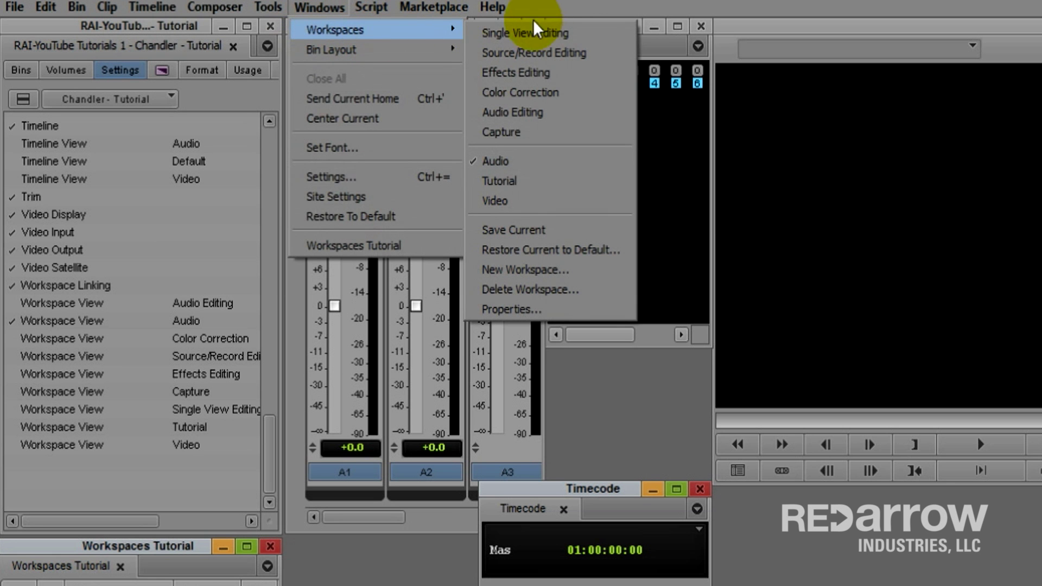
- Save the current window layout into the Audio workspace
{"action": "left_click", "coordinate": [531, 229]}
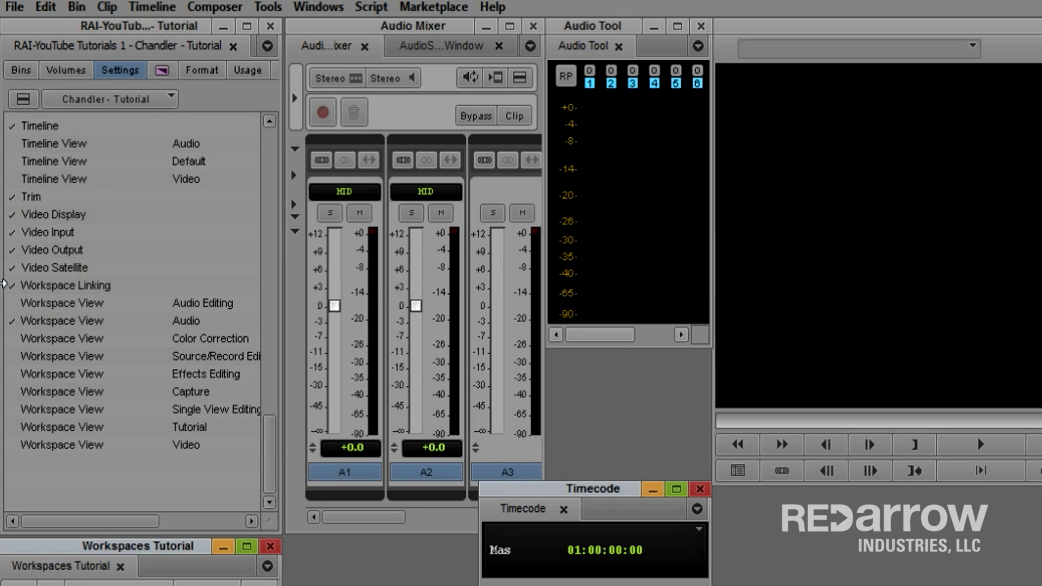
- Link the Audio workspace view to the named settings 'Audio' and confirm
{"action": "double_click", "coordinate": [44, 323]}
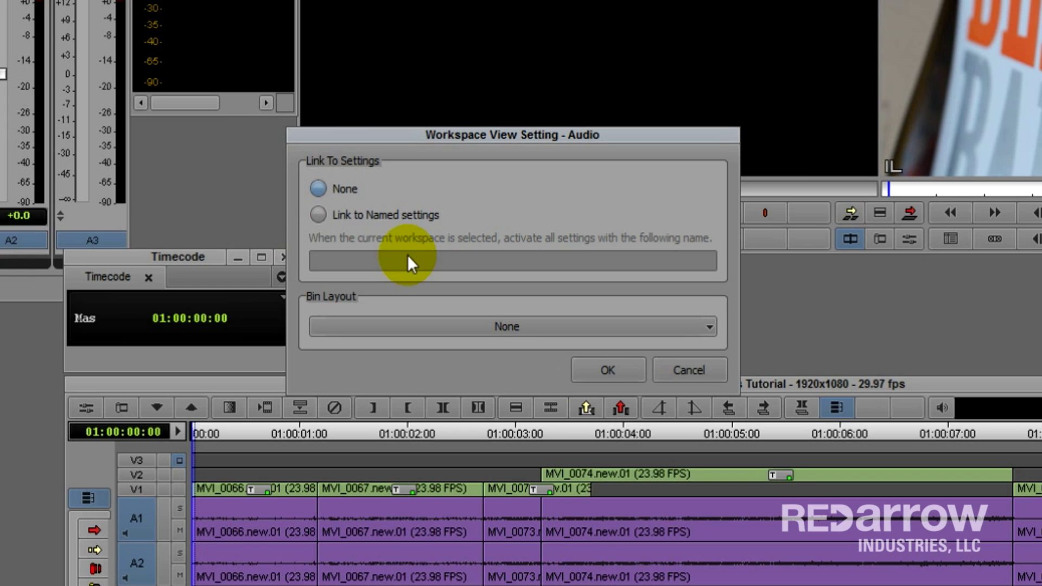
{"action": "left_click", "coordinate": [319, 214]}
{"action": "left_click", "coordinate": [332, 263]}
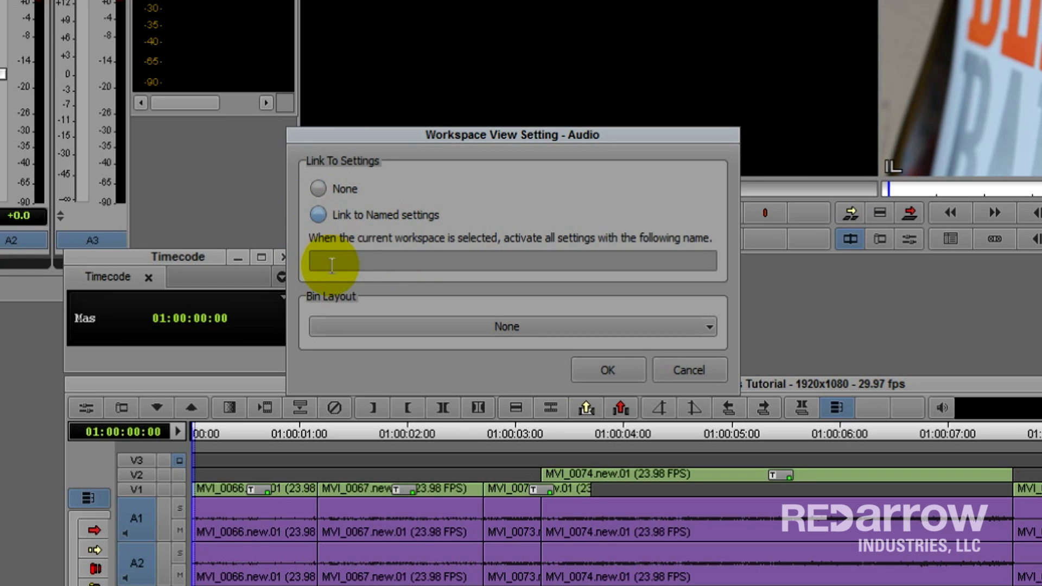
{"action": "type", "text": "Audi"}
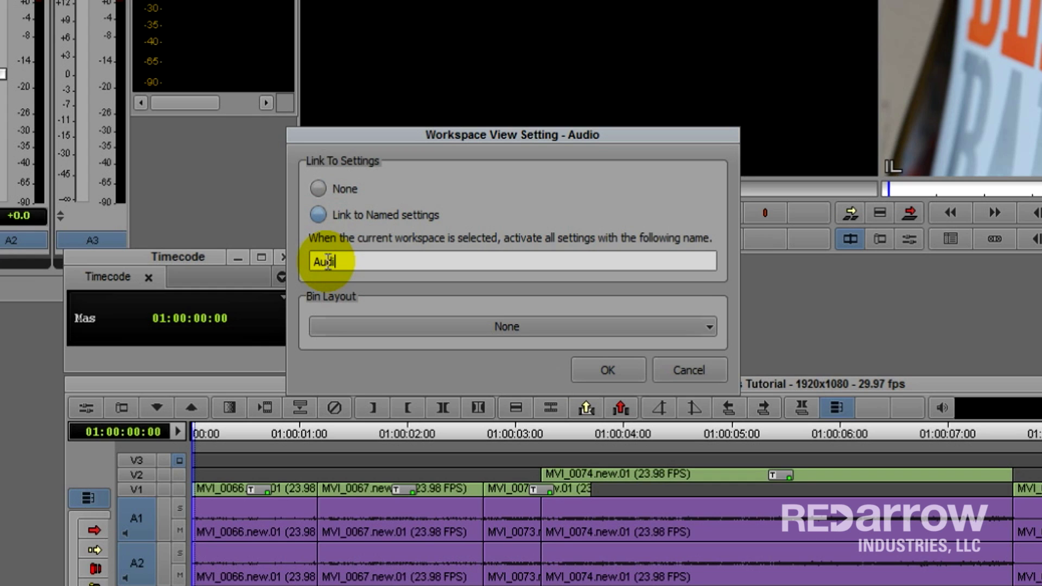
{"action": "type", "text": "o"}
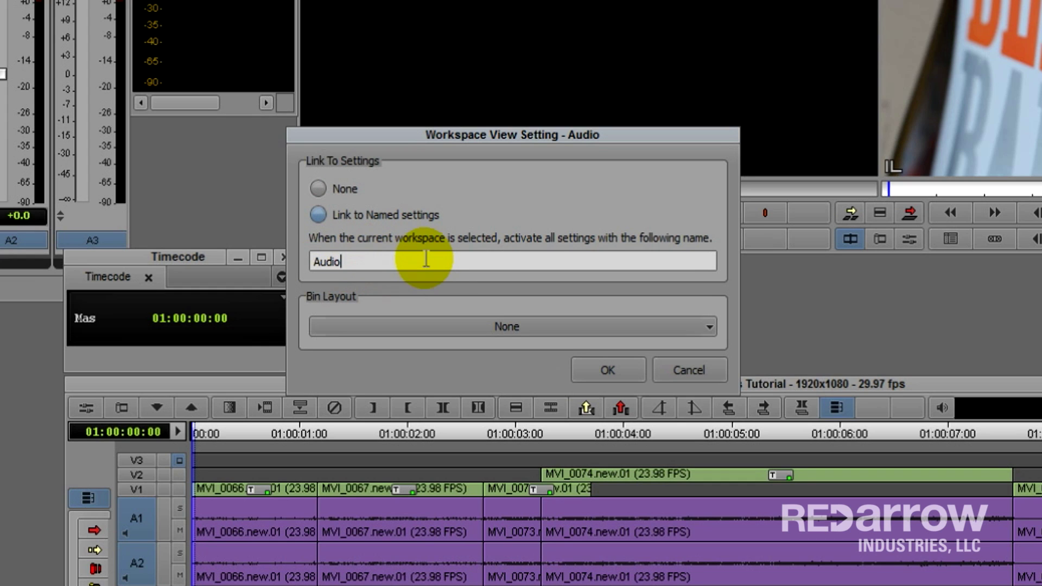
{"action": "left_click", "coordinate": [617, 371]}
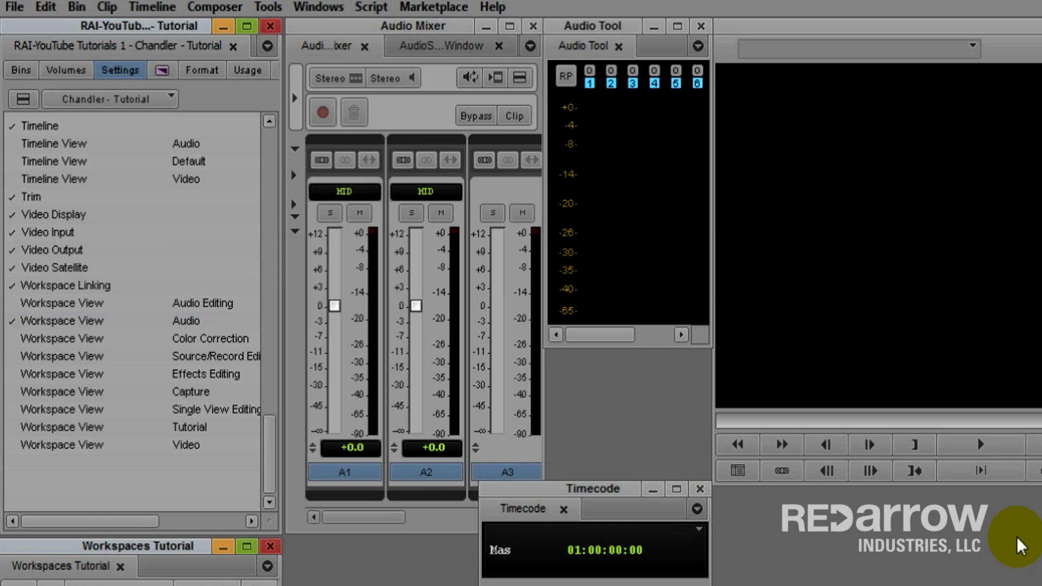
- Link the Video workspace to the named settings 'Video' and confirm
{"action": "double_click", "coordinate": [82, 447]}
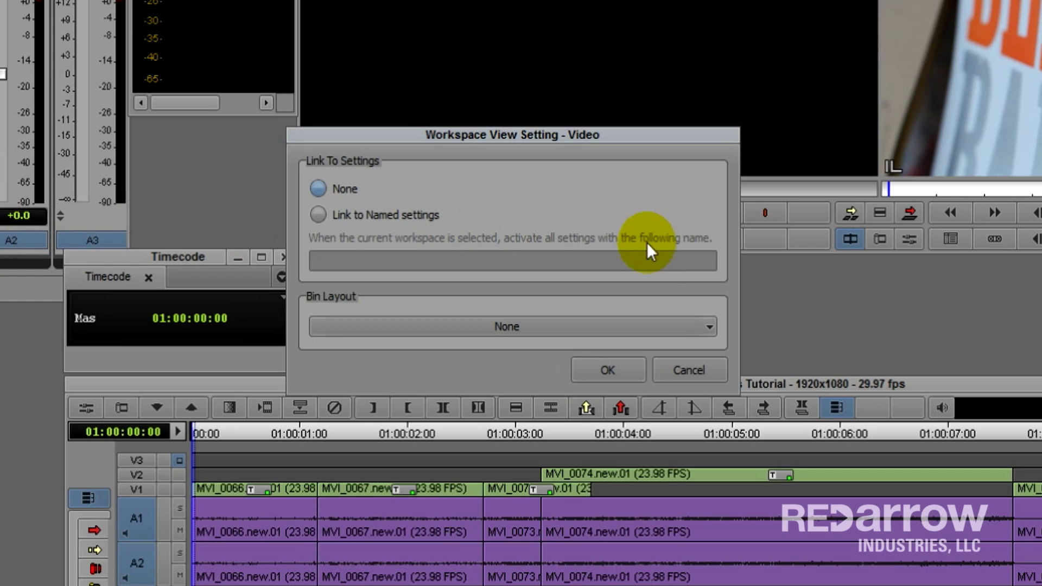
{"action": "left_click", "coordinate": [318, 216]}
{"action": "left_click", "coordinate": [382, 261]}
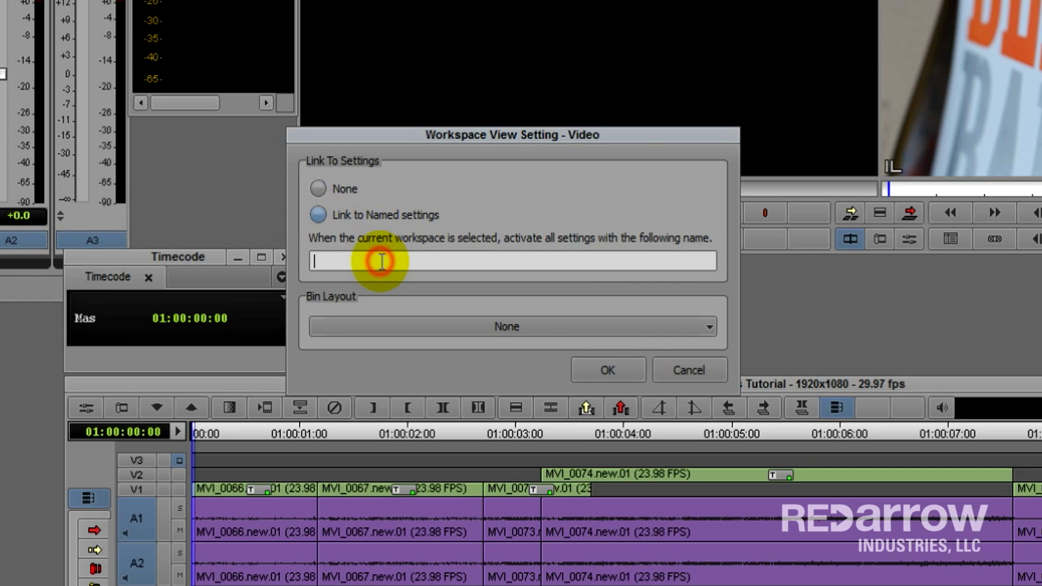
{"action": "type", "text": "Video"}
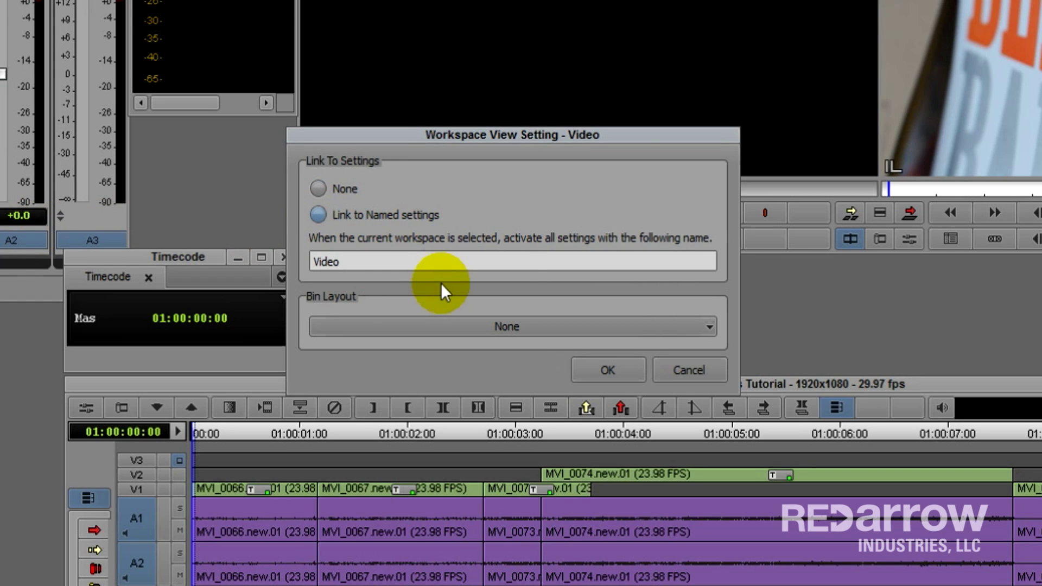
{"action": "left_click", "coordinate": [609, 370]}
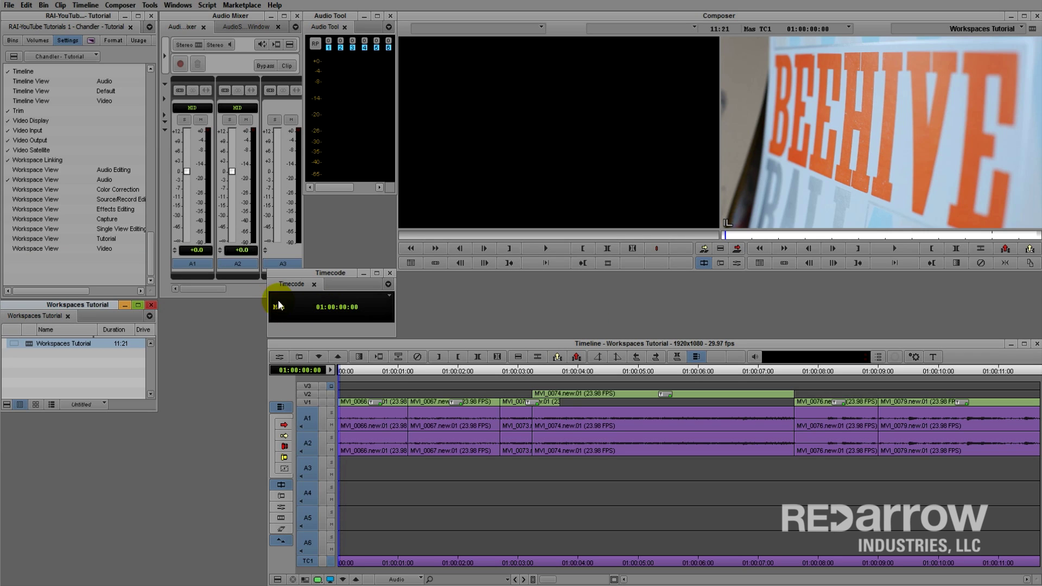
{"action": "double_click", "coordinate": [11, 249]}
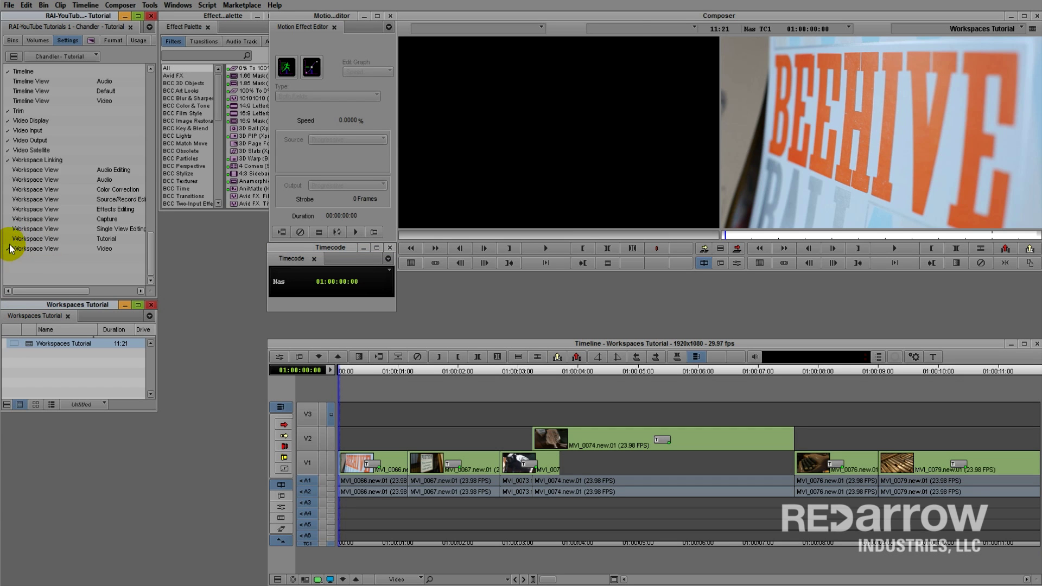
{"action": "double_click", "coordinate": [10, 181]}
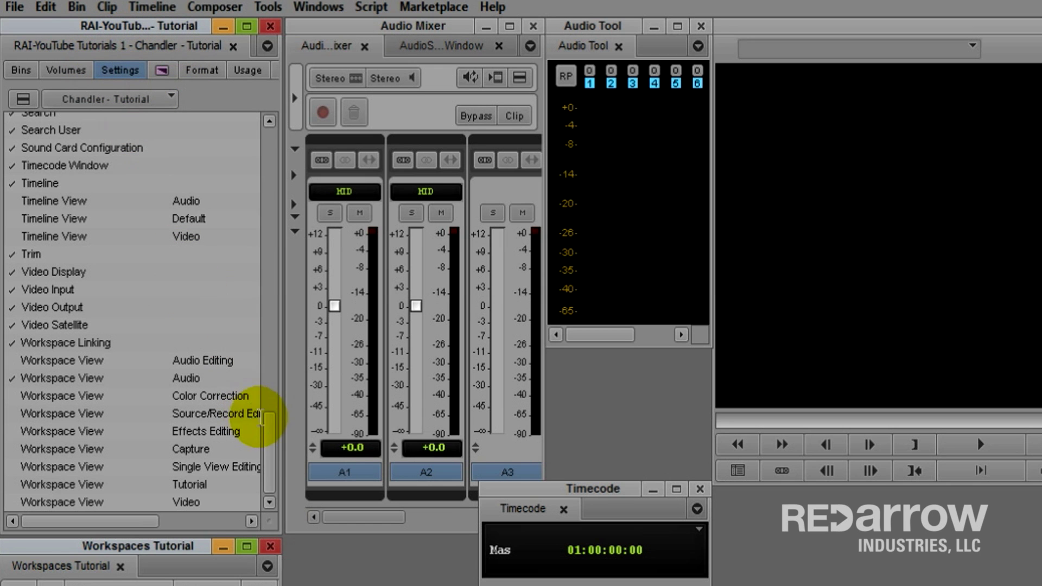
{"action": "left_click_drag", "start_coordinate": [270, 464], "coordinate": [272, 367]}
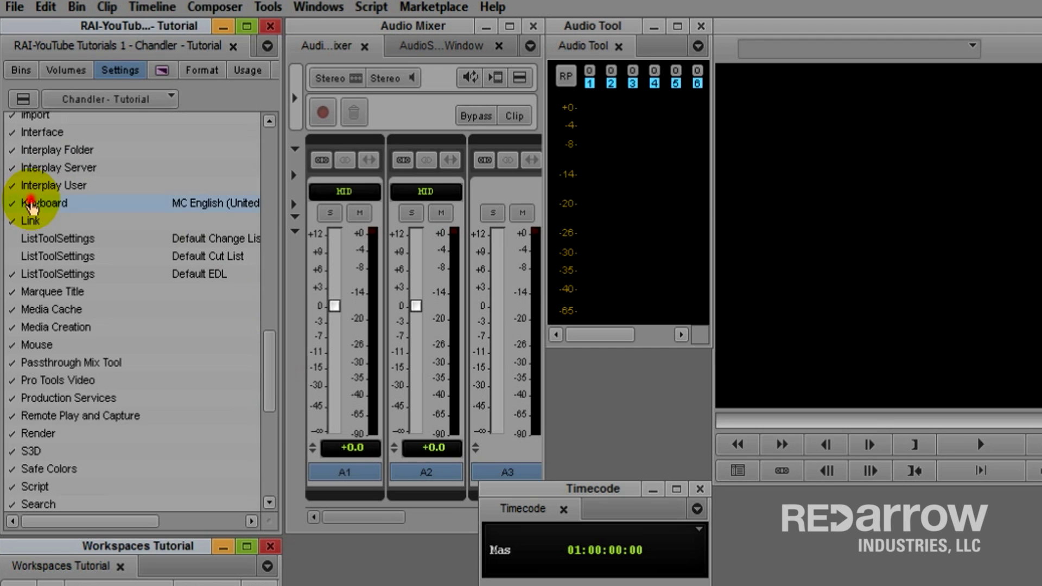
- Bring up the Keyboard mapping window together with the Command Palette from the Tools menu
{"action": "double_click", "coordinate": [32, 204]}
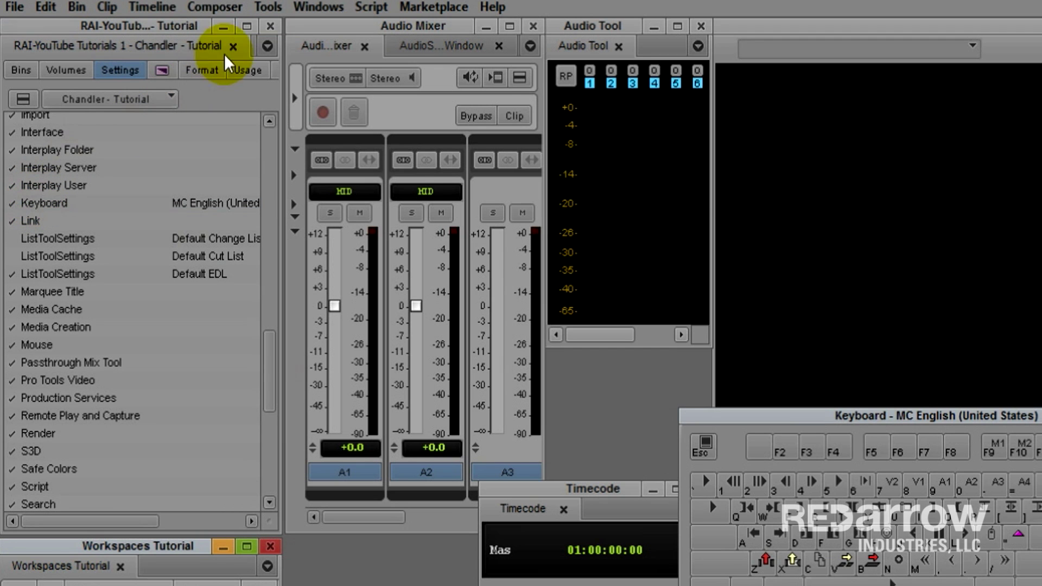
{"action": "left_click", "coordinate": [268, 7]}
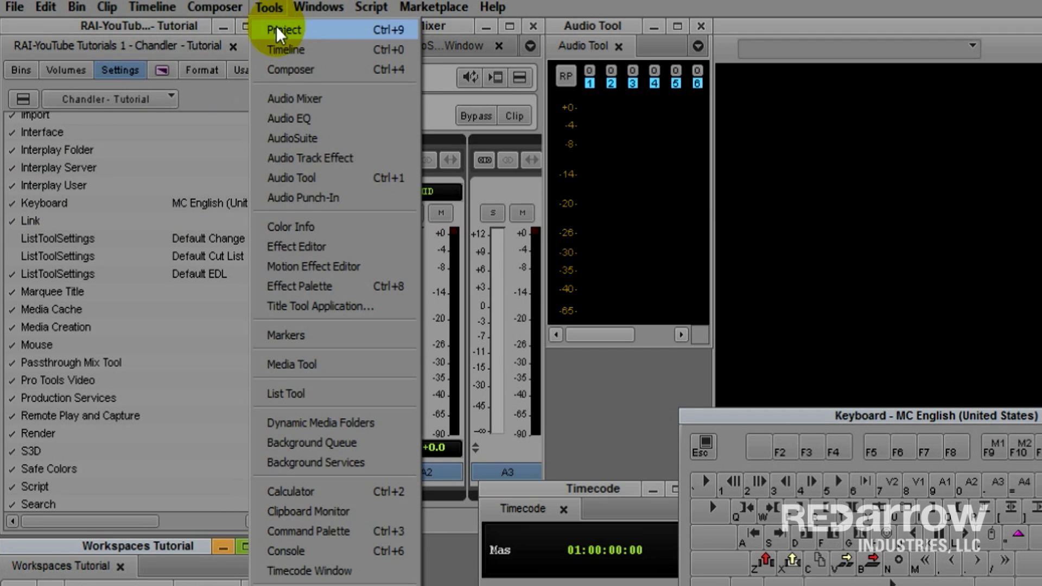
{"action": "left_click", "coordinate": [351, 532]}
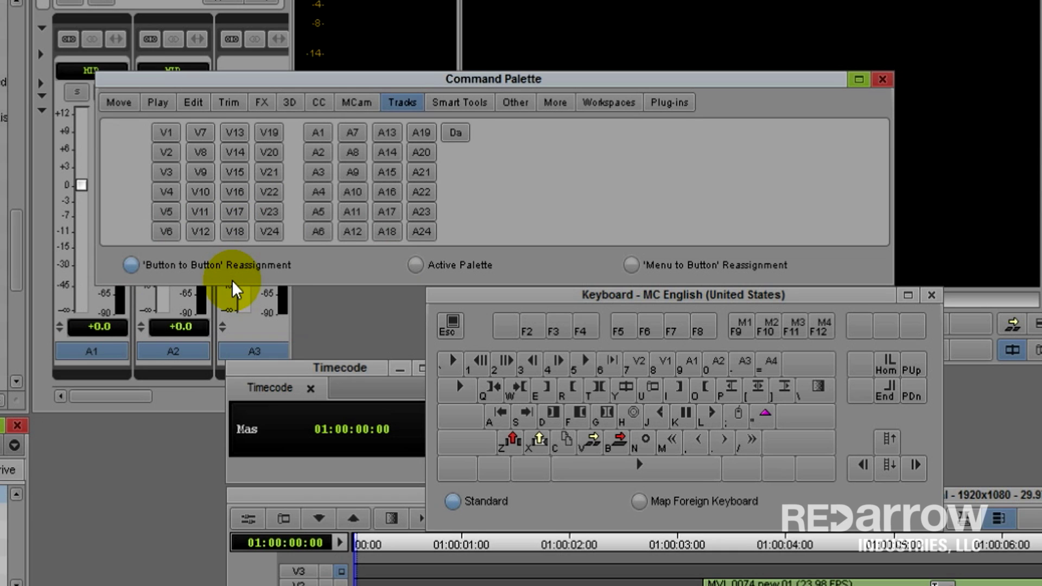
- In the Workspaces commands, assign Video to slot W9 and Audio to slot W10
{"action": "left_click", "coordinate": [607, 103]}
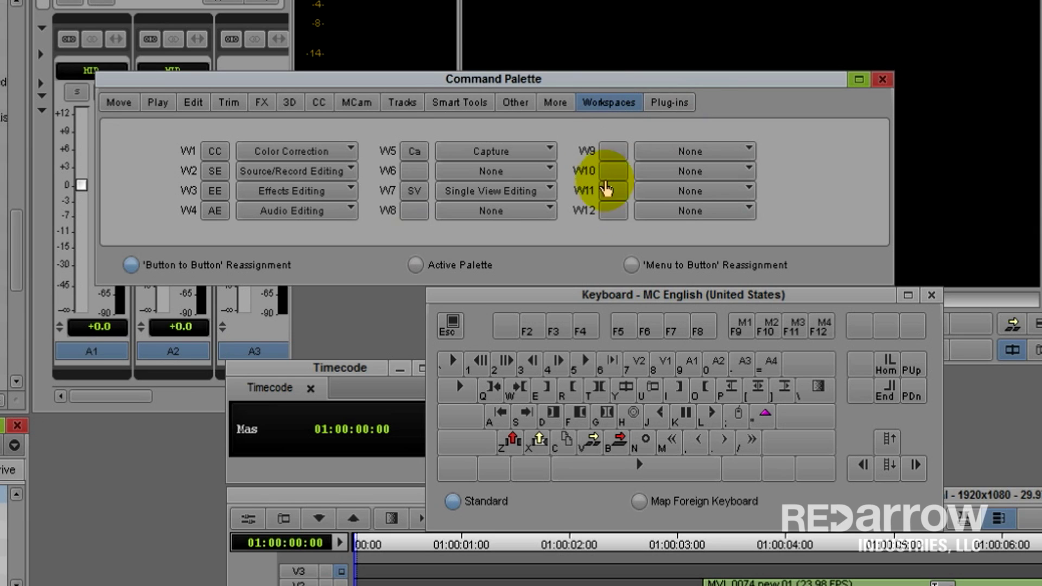
{"action": "left_click", "coordinate": [695, 152]}
{"action": "left_click", "coordinate": [675, 353]}
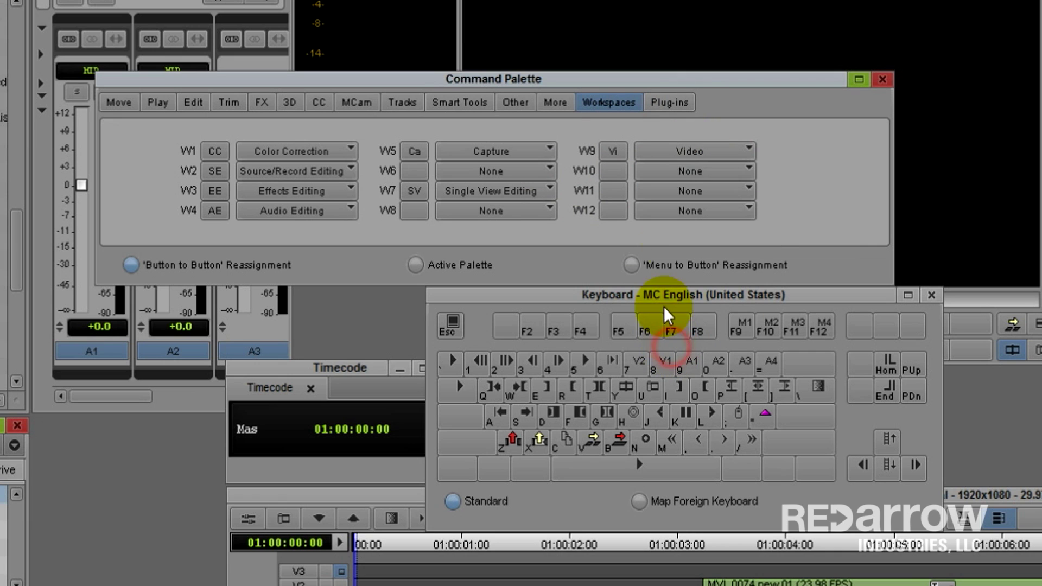
{"action": "left_click", "coordinate": [692, 171]}
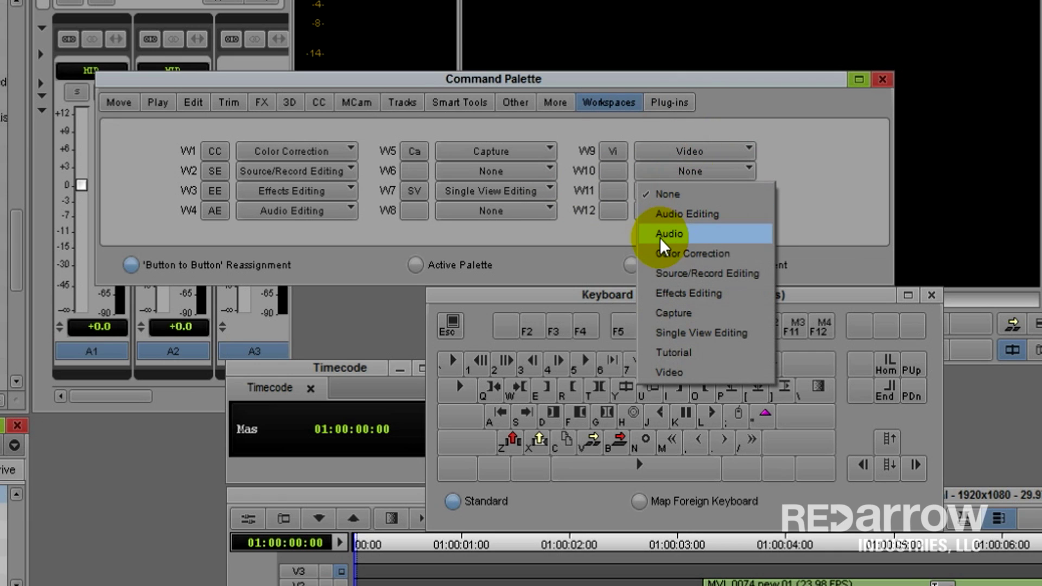
{"action": "left_click", "coordinate": [670, 234]}
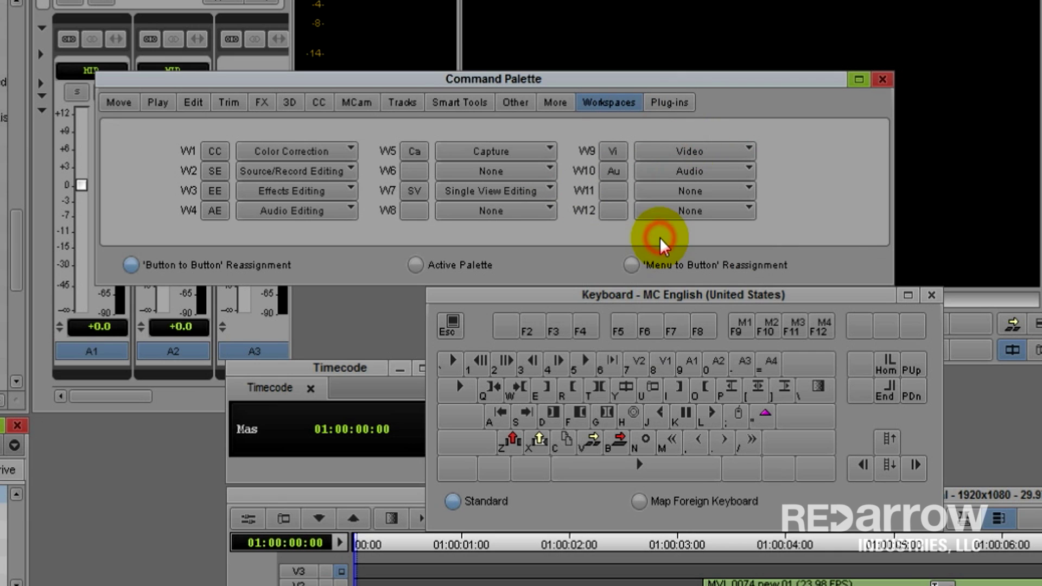
{"action": "left_click", "coordinate": [623, 298]}
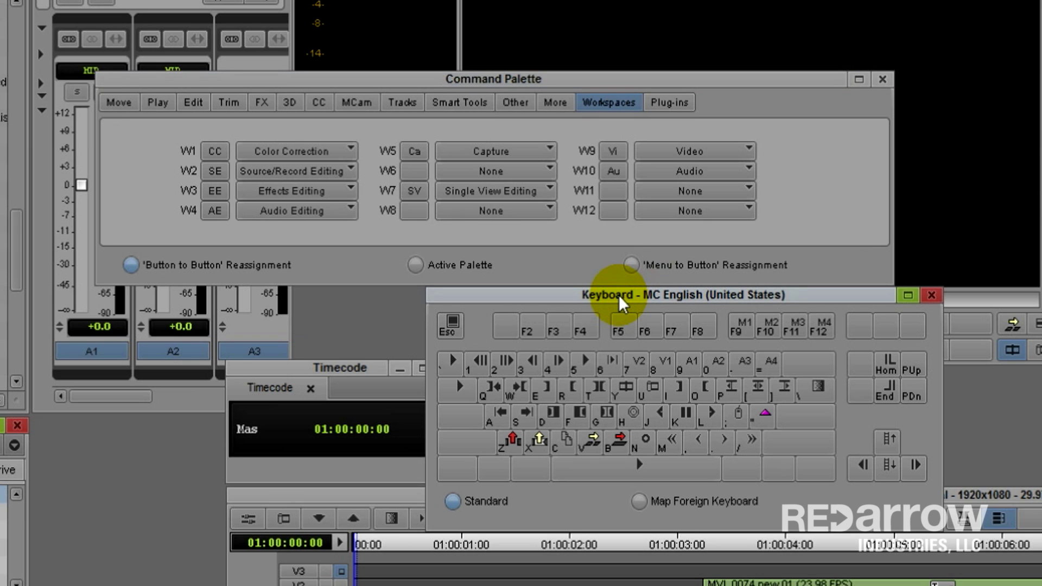
- On the shifted keyboard layer, map the Video workspace onto Shift+V and Audio onto Shift+A
{"action": "key", "text": "shift"}
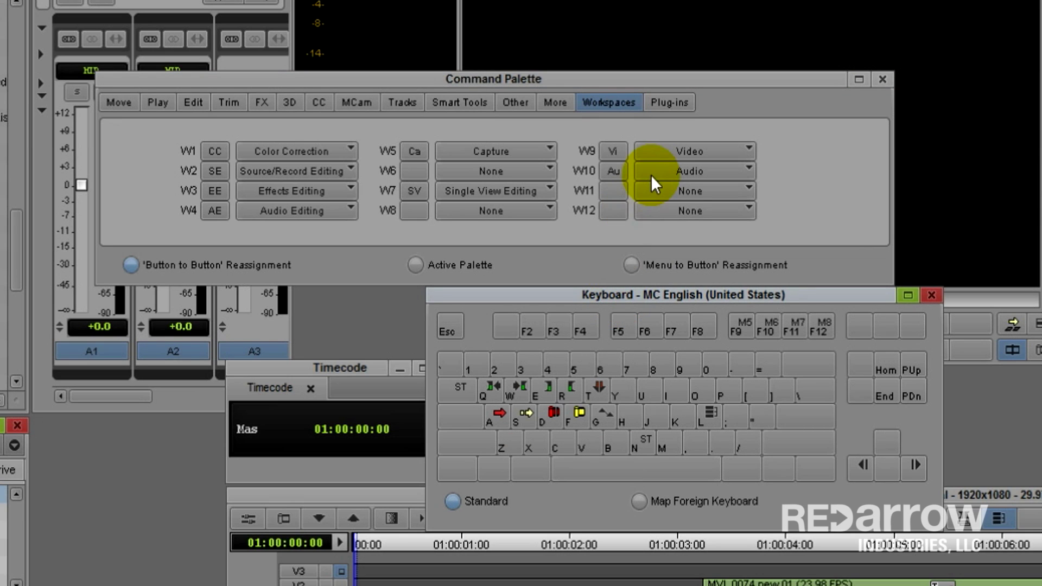
{"action": "left_click_drag", "start_coordinate": [616, 155], "coordinate": [583, 445]}
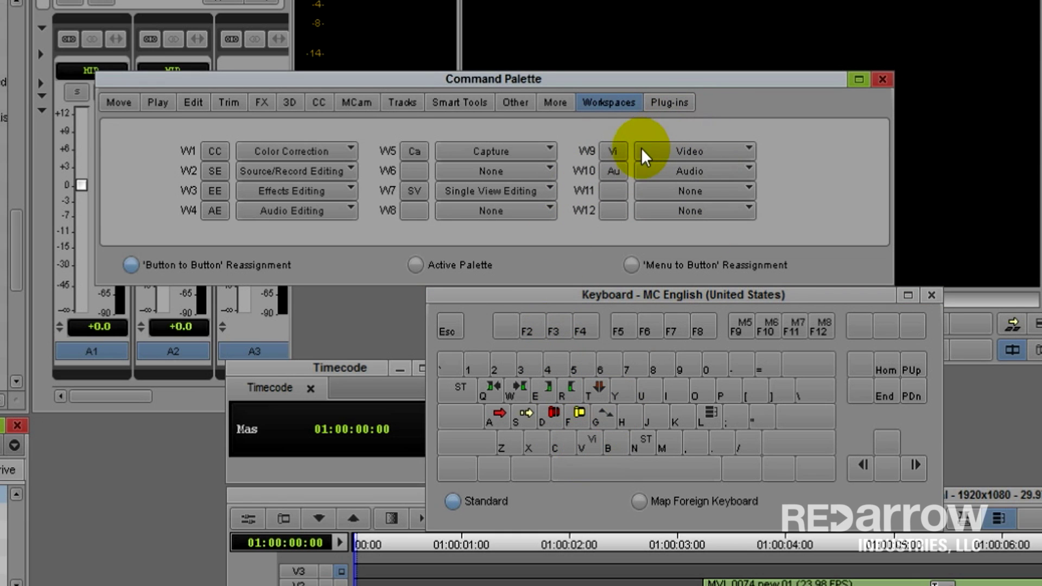
{"action": "mouse_move", "coordinate": [617, 174]}
{"action": "left_mouse_down"}
{"action": "mouse_move", "coordinate": [499, 420]}
{"action": "mouse_move", "coordinate": [489, 421]}
{"action": "left_mouse_up"}
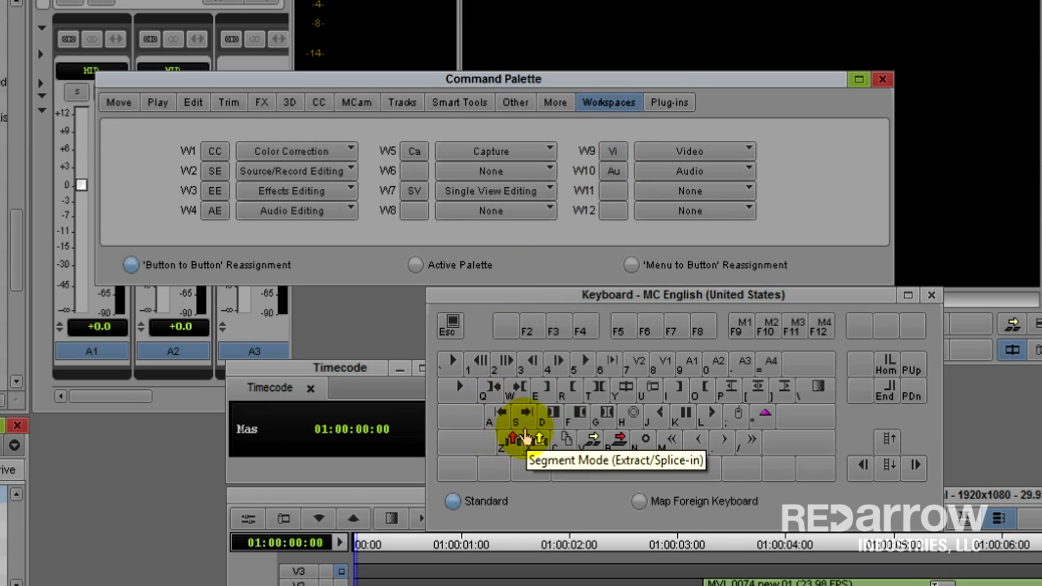
{"action": "key", "text": "shift"}
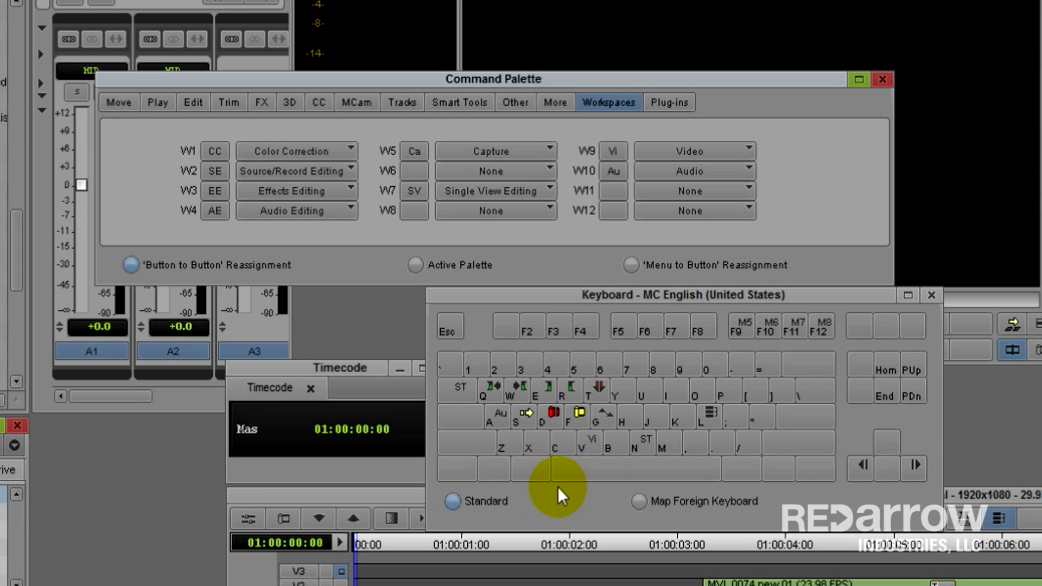
{"action": "key", "text": "shift"}
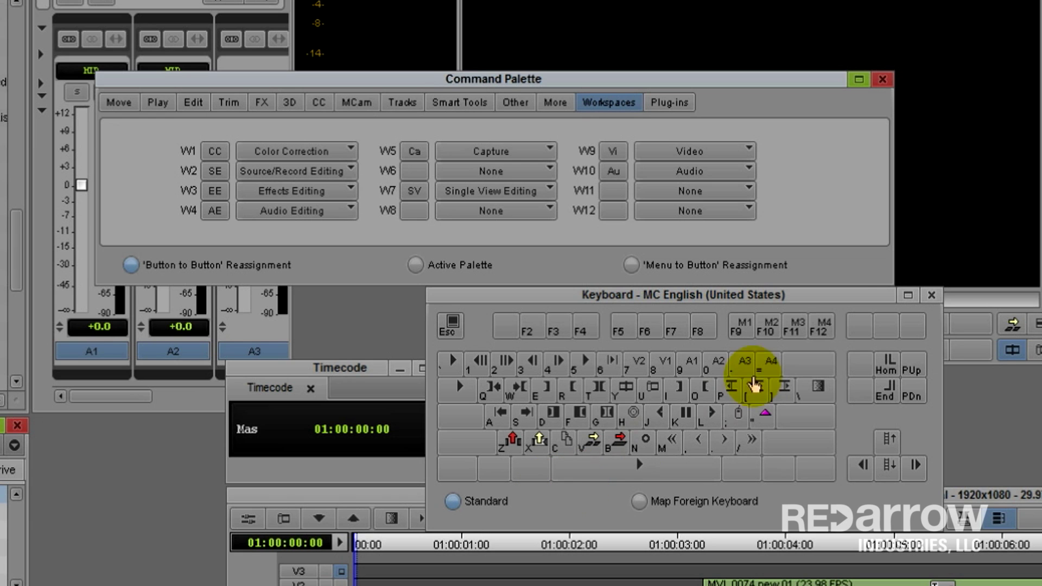
- Close the keyboard map and the Command Palette
{"action": "left_click", "coordinate": [932, 295]}
{"action": "left_click", "coordinate": [885, 81]}
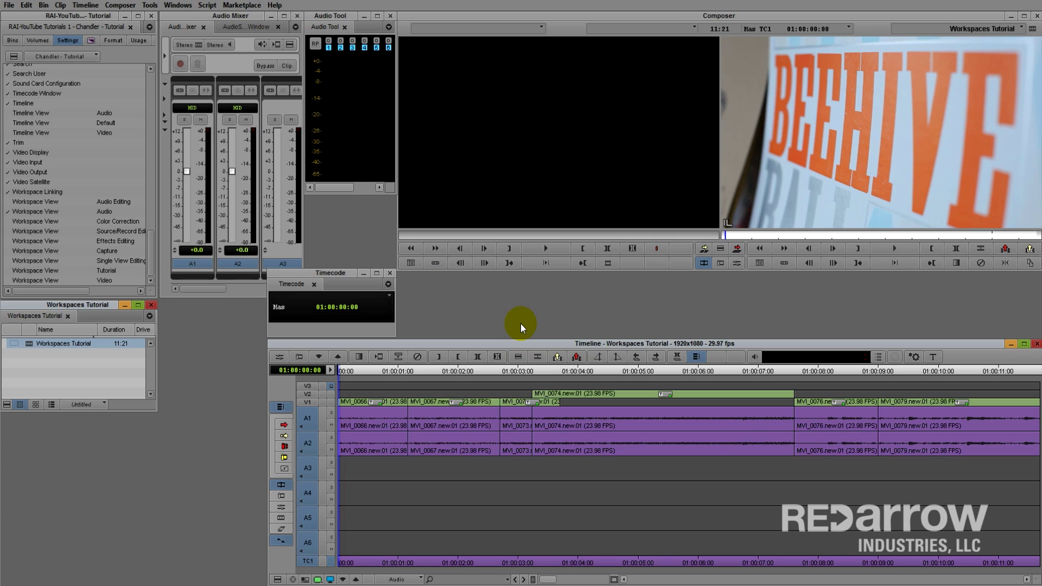
{"action": "key", "text": "shift+F10"}
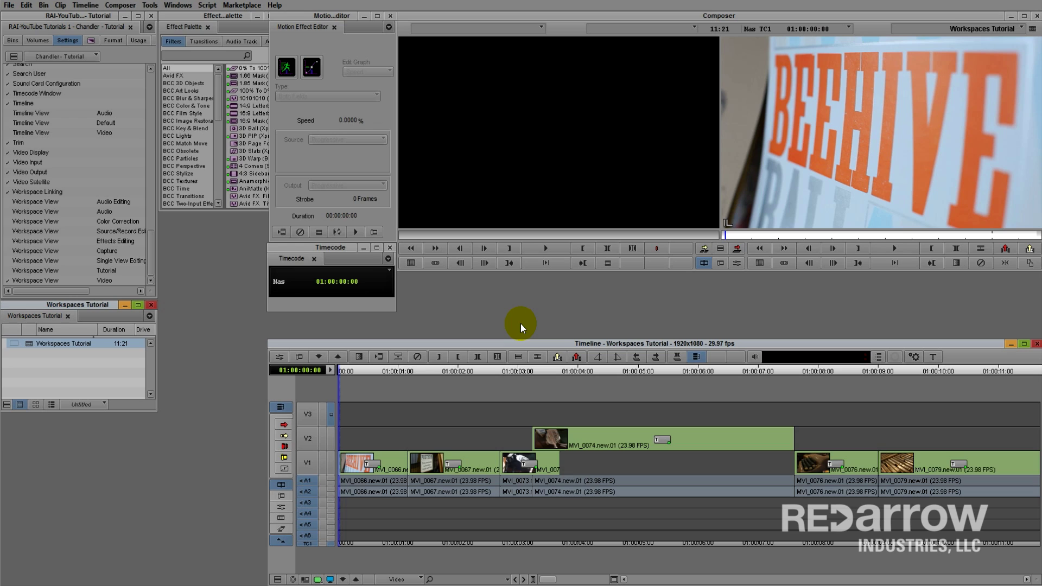
{"action": "key", "text": "shift+F9"}
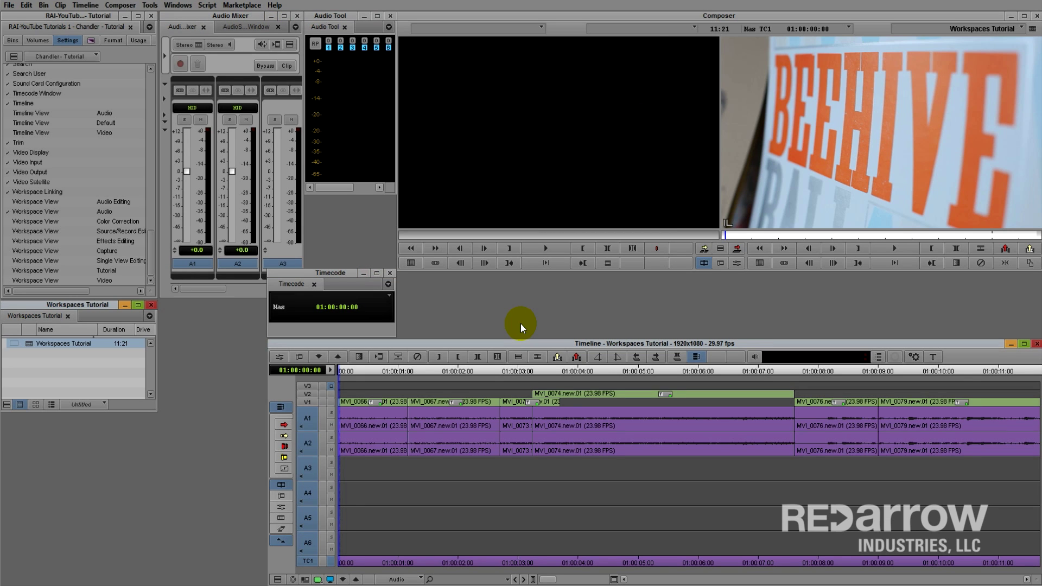